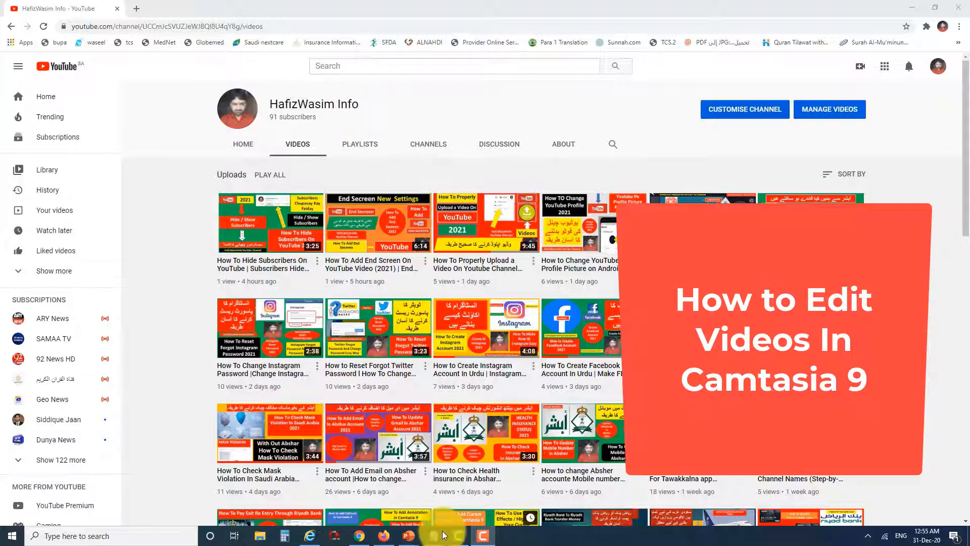
Switch to Camtasia and open the Media Bin
mouse_move(461, 531)
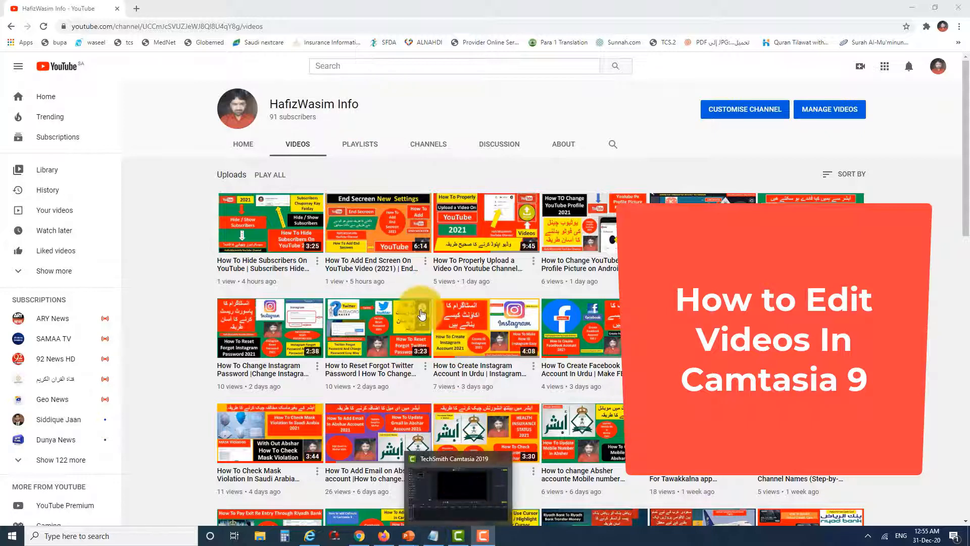
click(459, 535)
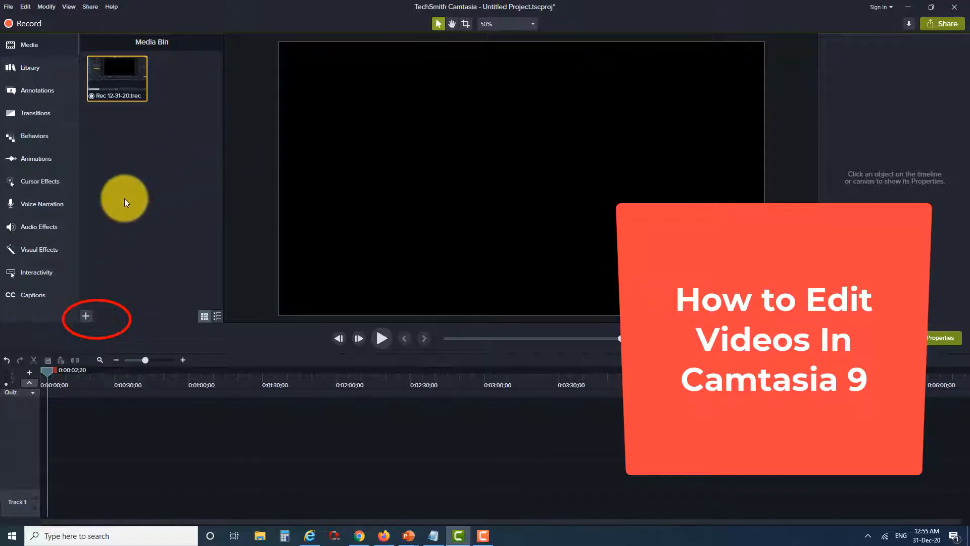
click(53, 48)
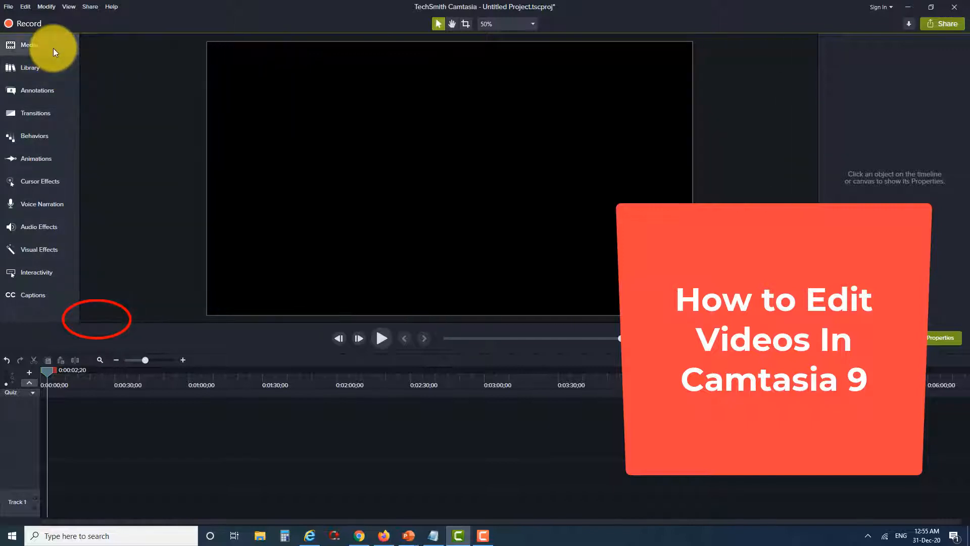
click(56, 46)
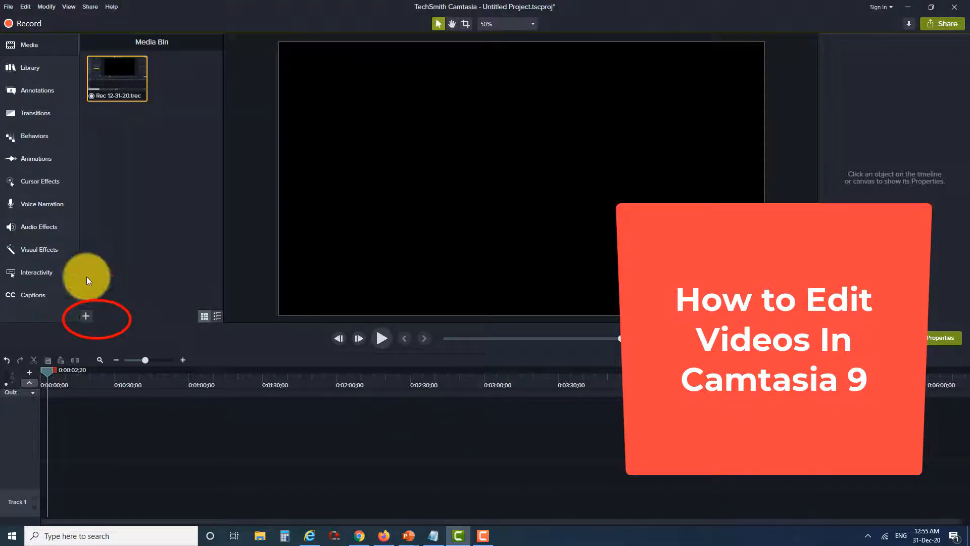
click(86, 317)
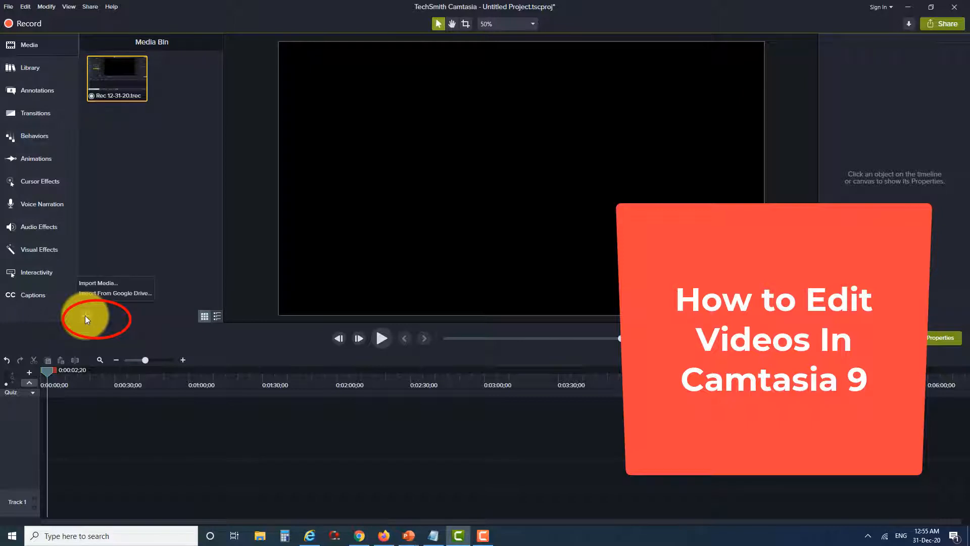
click(119, 284)
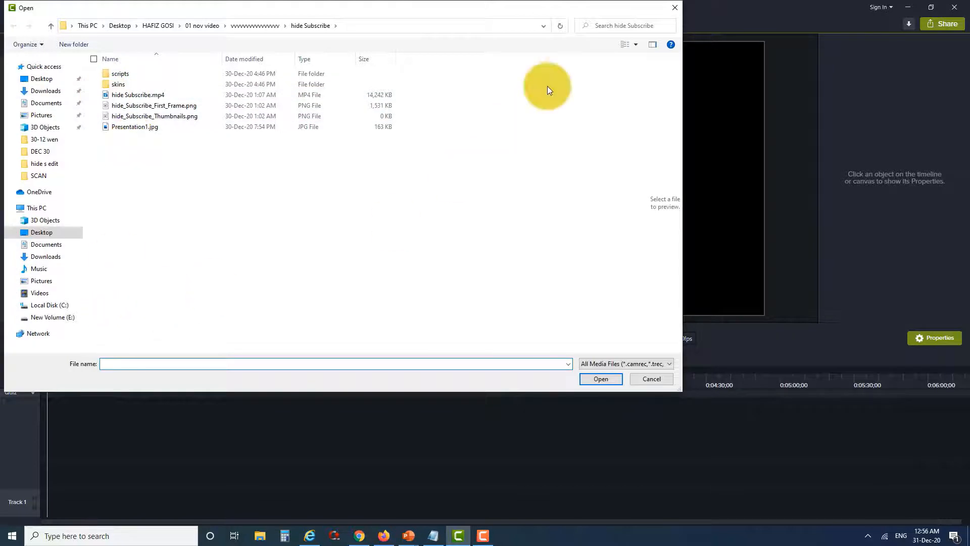
click(675, 7)
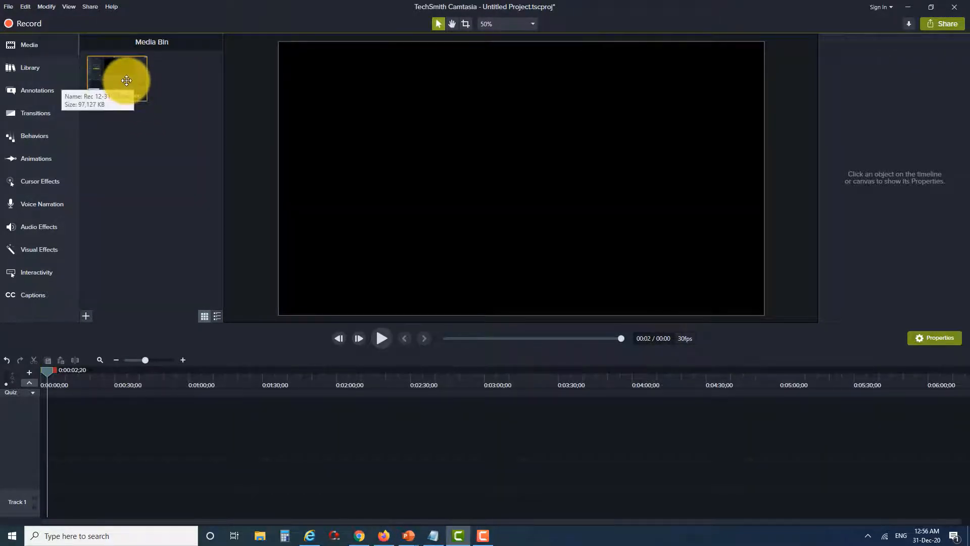
Add the Rec 12-31-20 recording from the Media Bin to Track 1 of the timeline
drag(126, 80, 29, 511)
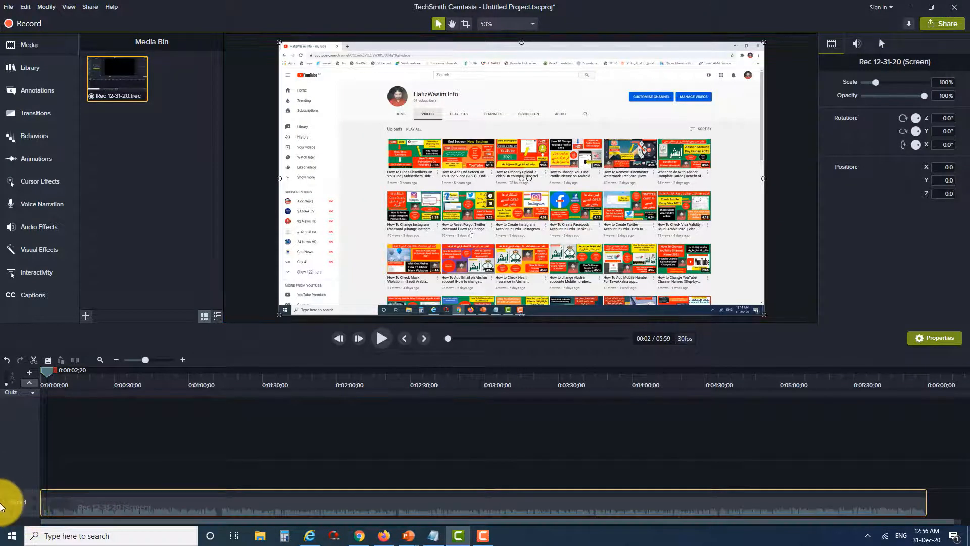
click(197, 471)
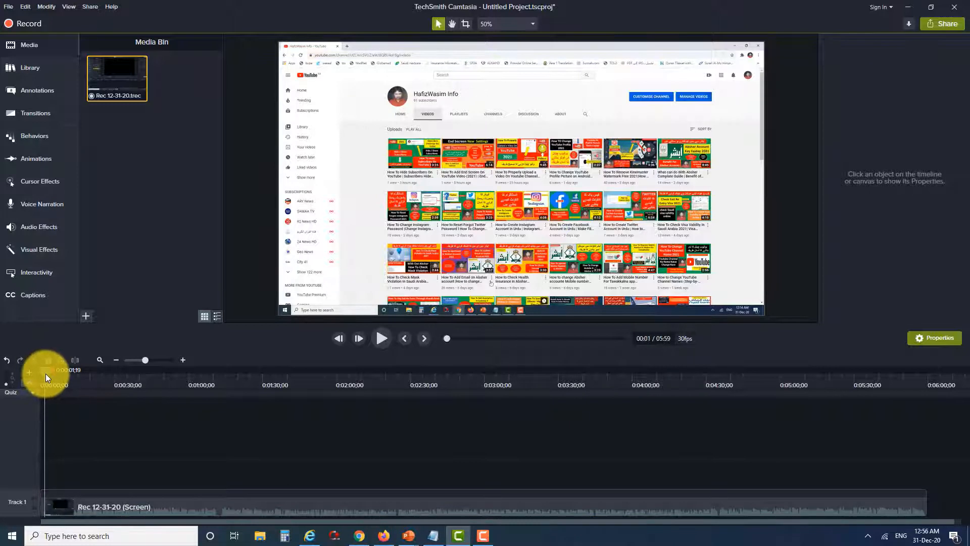
Scrub the playhead through the recording and return it to the start
drag(47, 374, 375, 390)
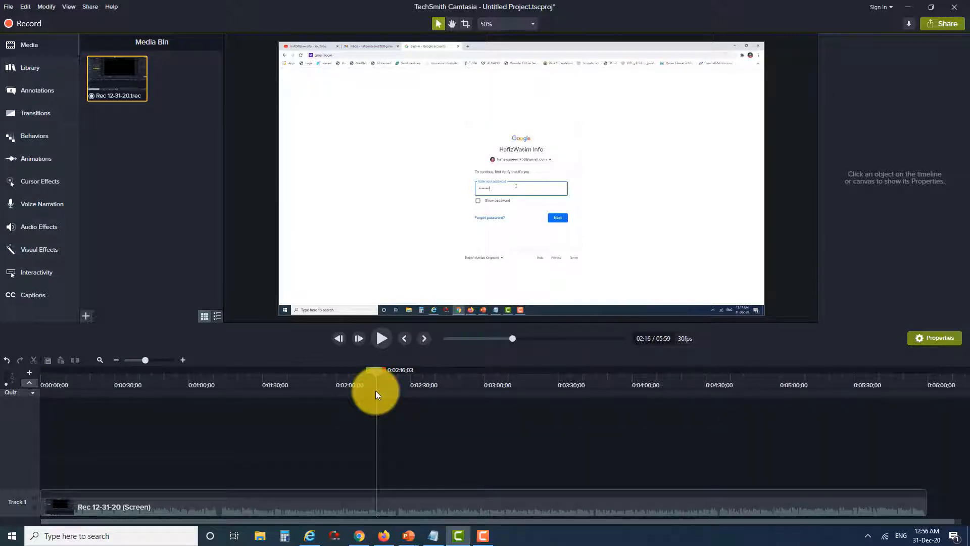
drag(375, 390, 233, 392)
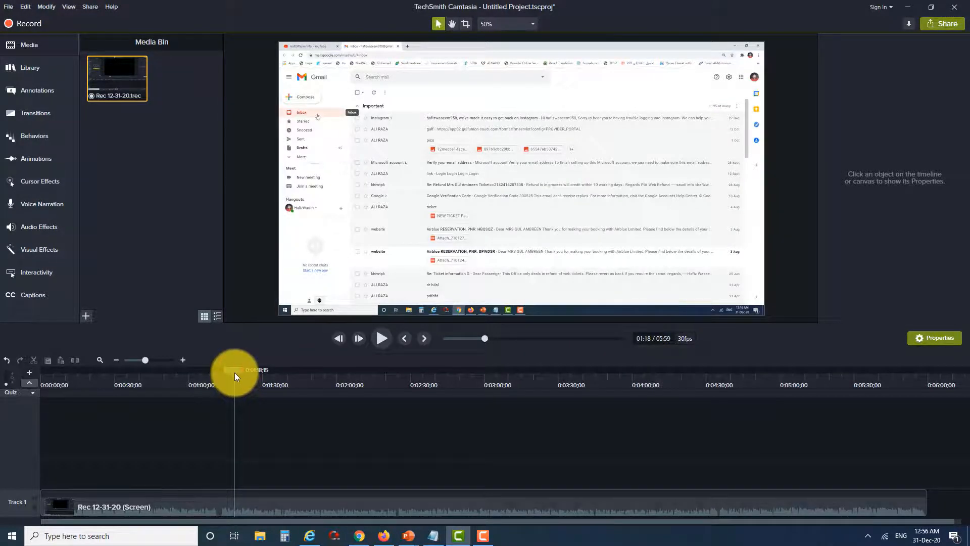
drag(235, 374, 46, 384)
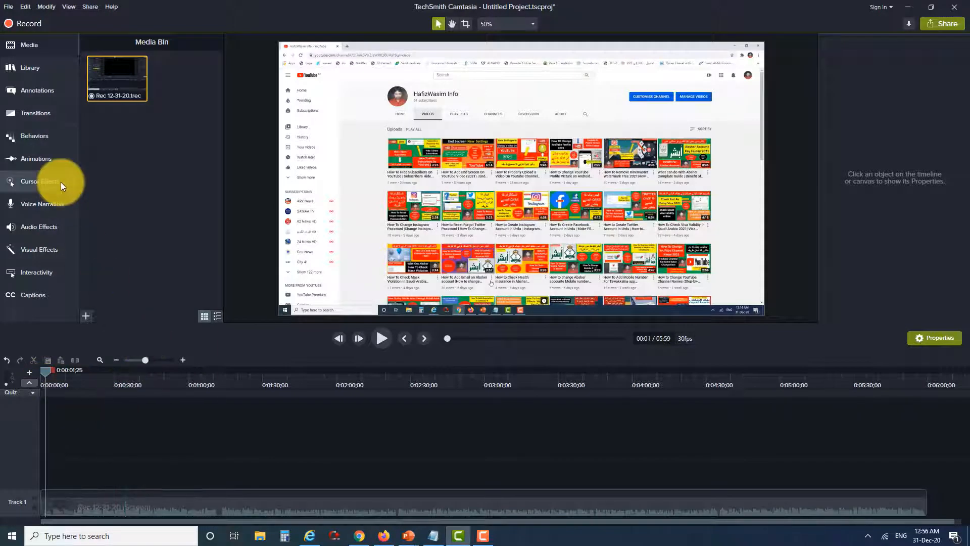
Open the Callouts annotations and set the style filter to All
click(46, 97)
click(47, 50)
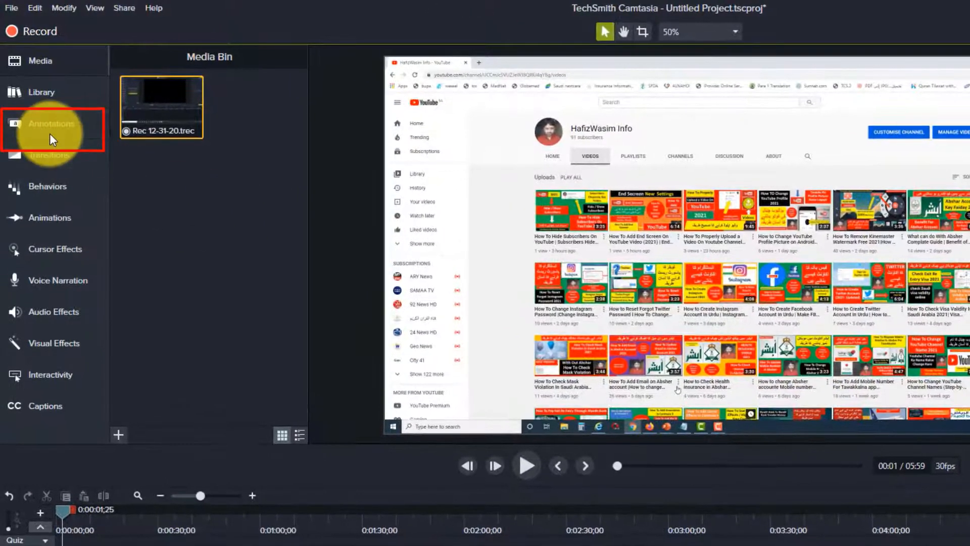
click(50, 133)
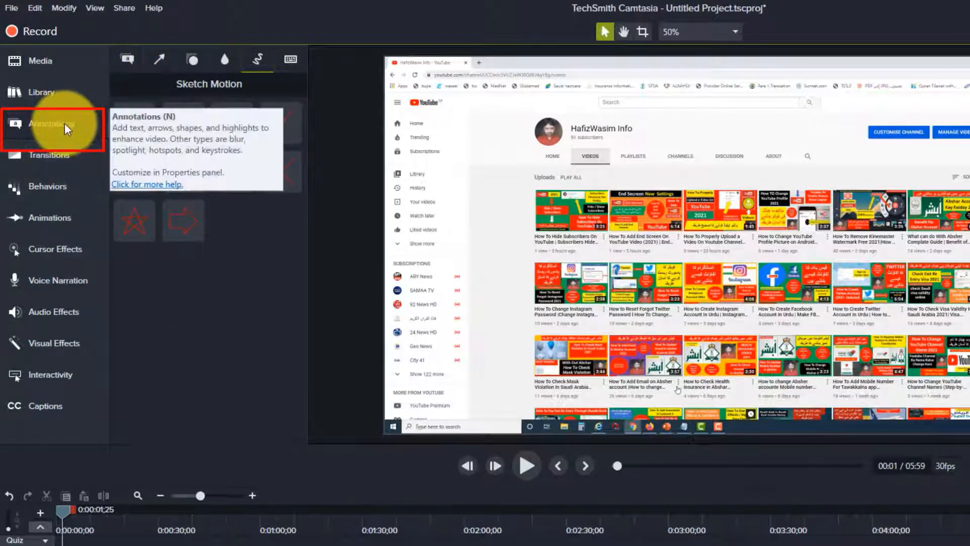
click(132, 63)
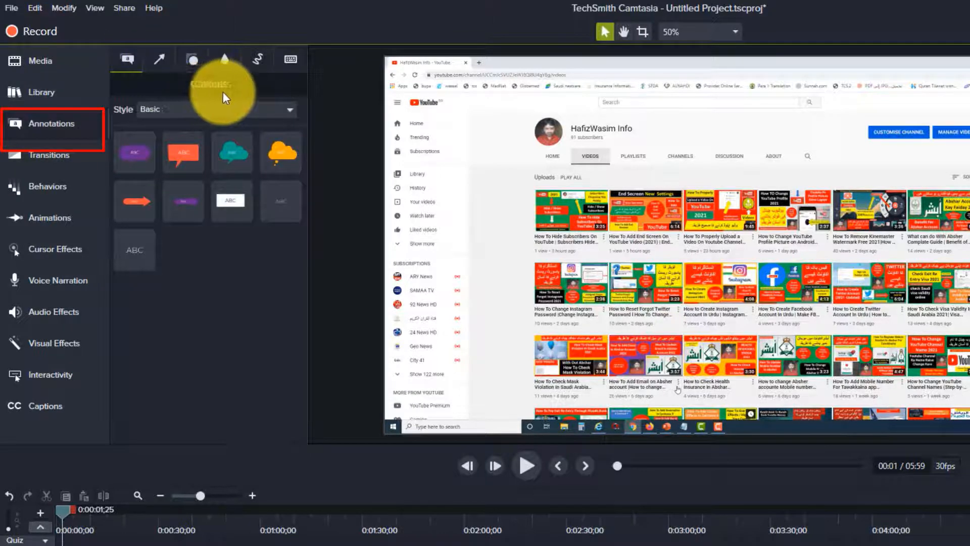
click(238, 112)
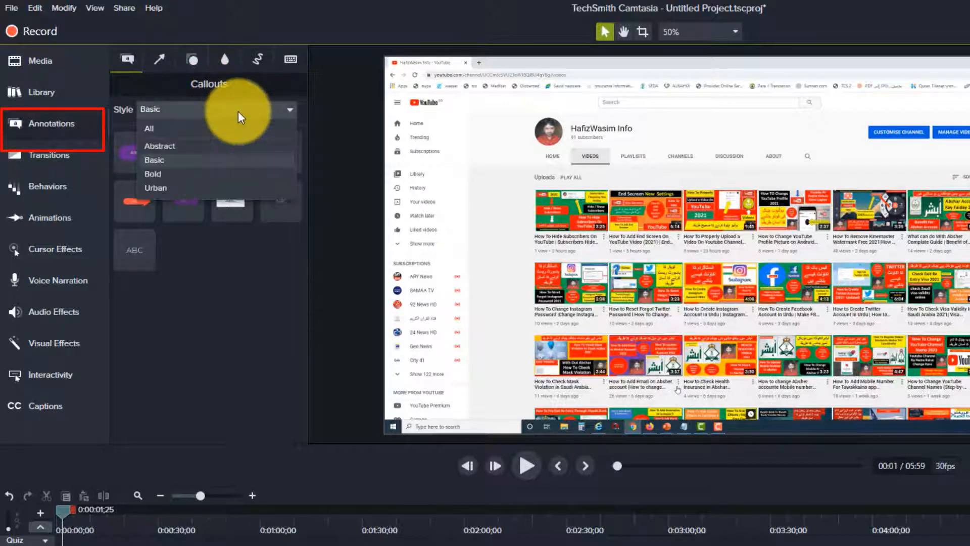
click(166, 129)
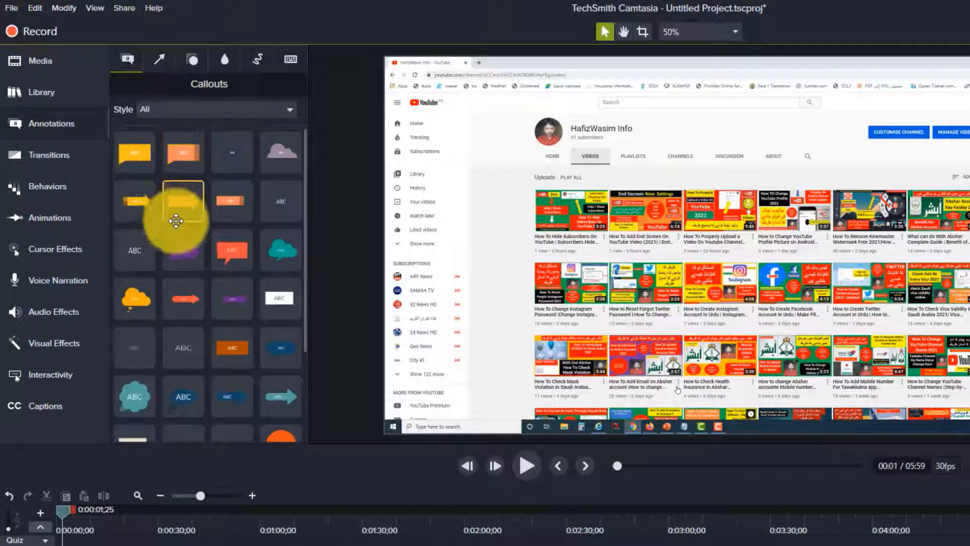
Place an orange rectangle callout onto the canvas over the video
scroll(202, 247, down, 1)
scroll(229, 288, down, 1)
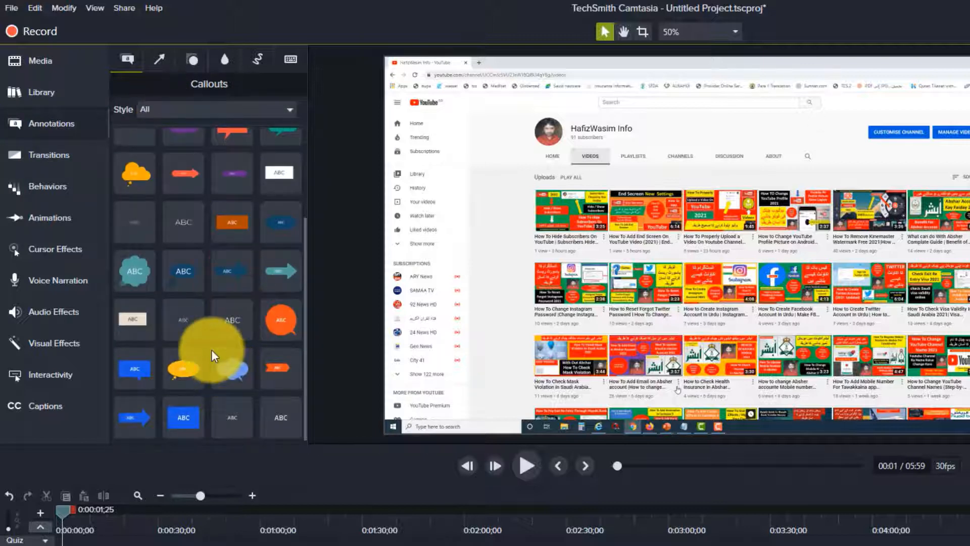
scroll(211, 349, up, 2)
scroll(211, 350, up, 1)
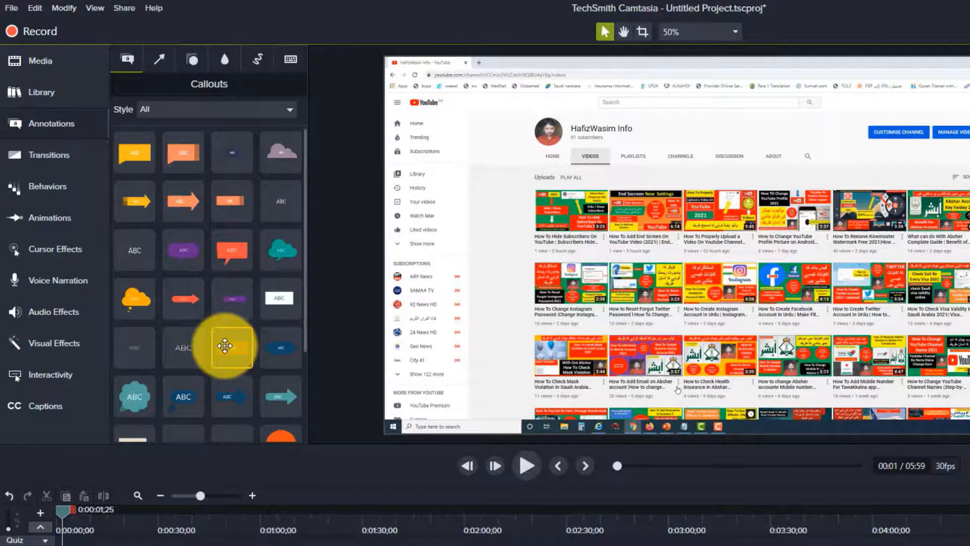
drag(225, 345, 808, 304)
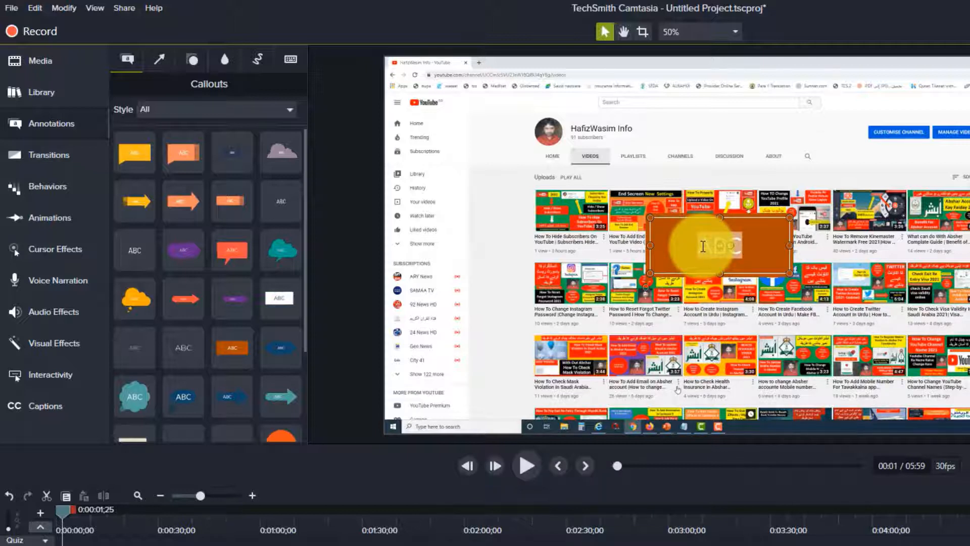
Enter the callout text "How to Save Your Youtube chaanel"
text(How)
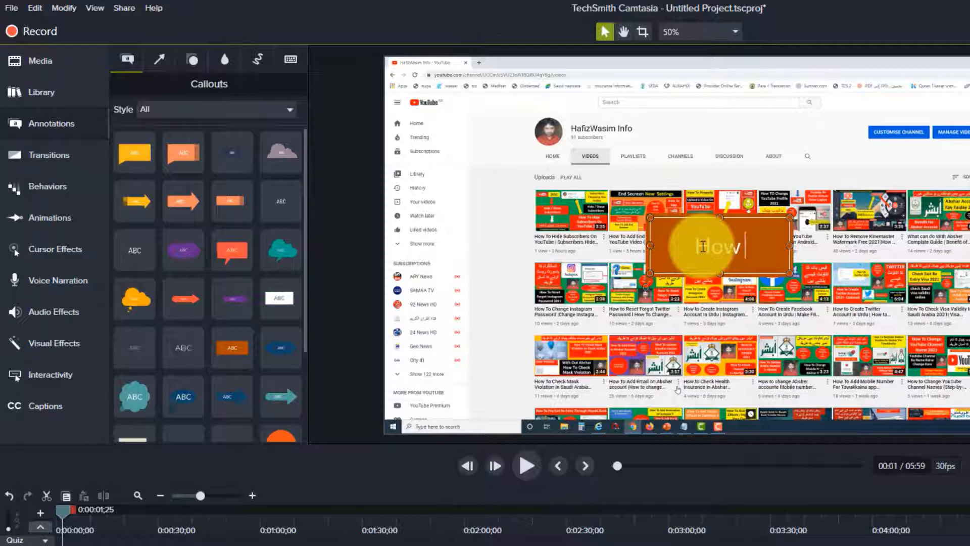
text( to Sa)
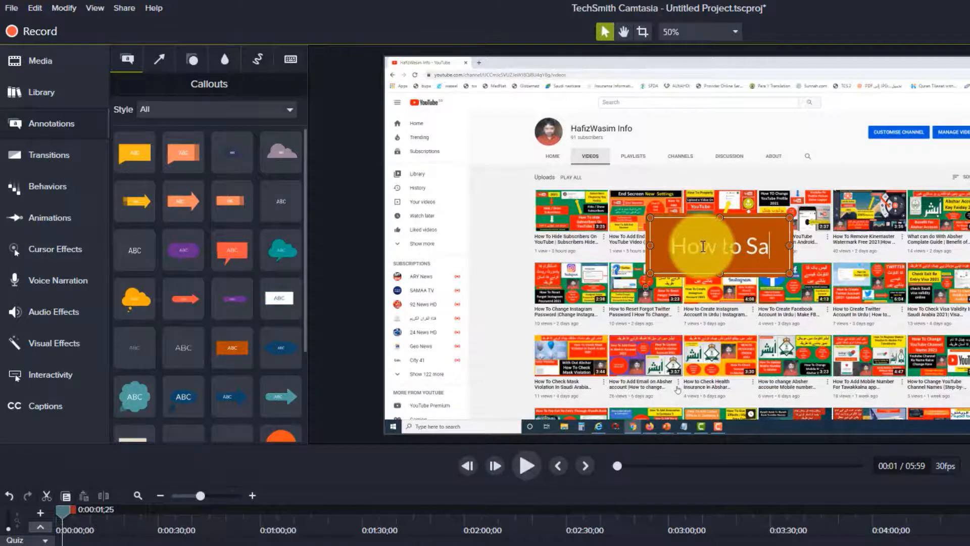
text(ve Tu)
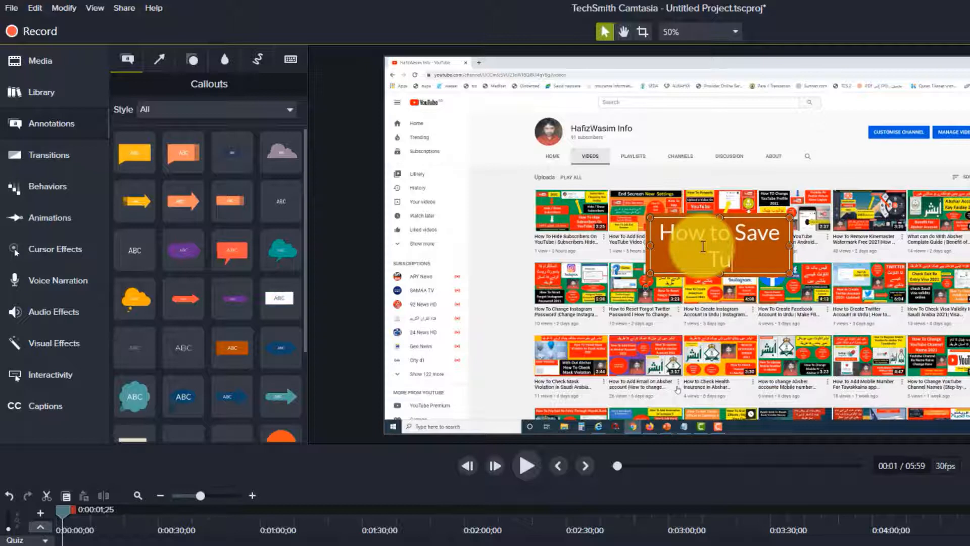
key(BackSpace)
text(o)
key(BackSpace)
key(BackSpace)
text(Your Youtub)
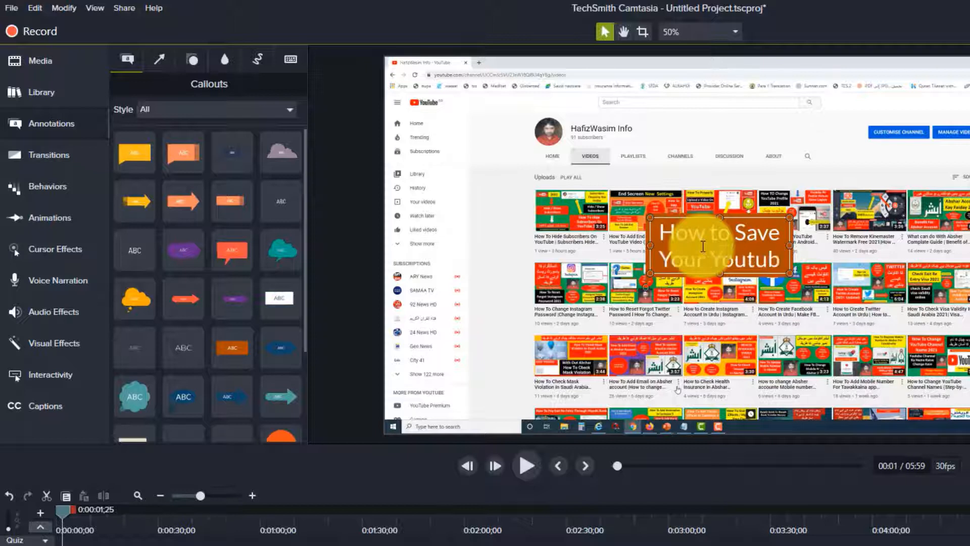
text(e chaanel)
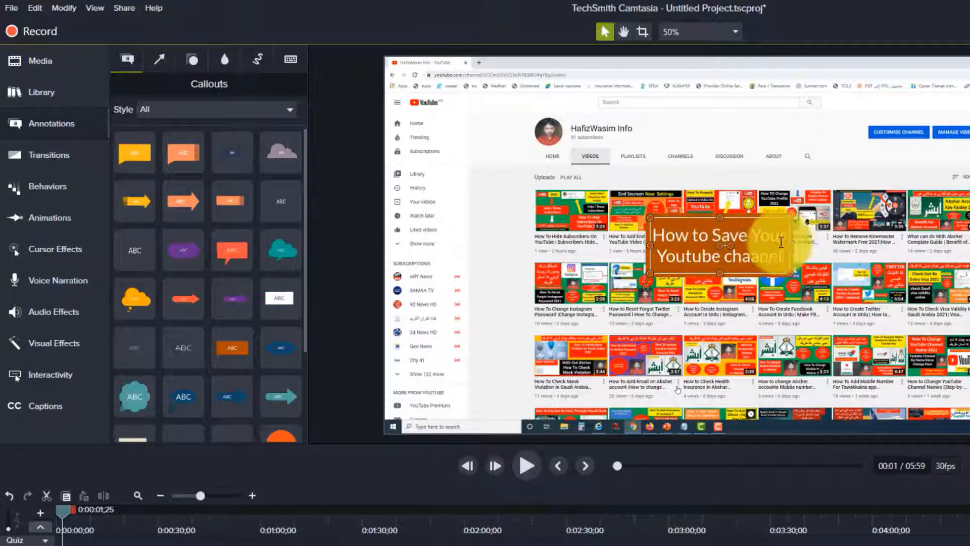
Resize the callout wider and taller over the video
click(841, 251)
drag(790, 246, 951, 246)
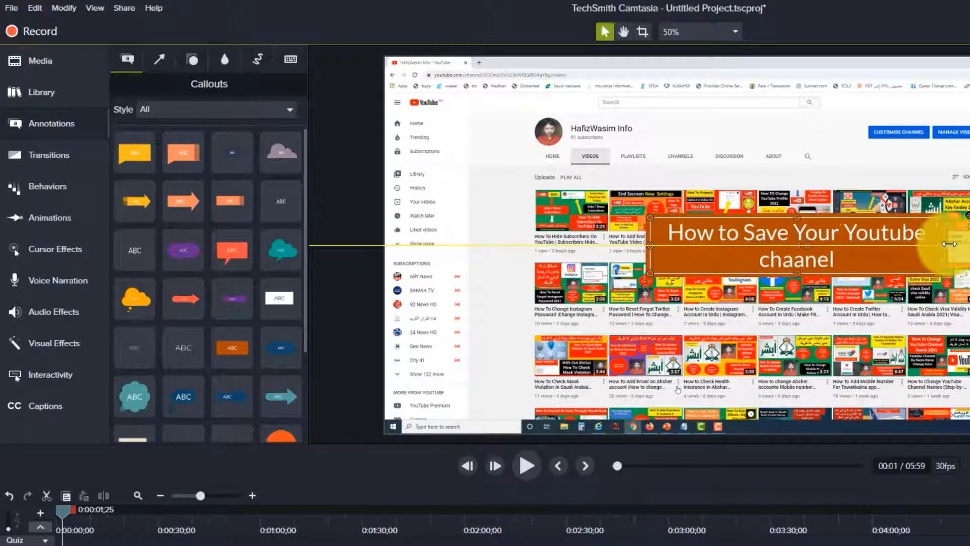
drag(800, 277, 802, 383)
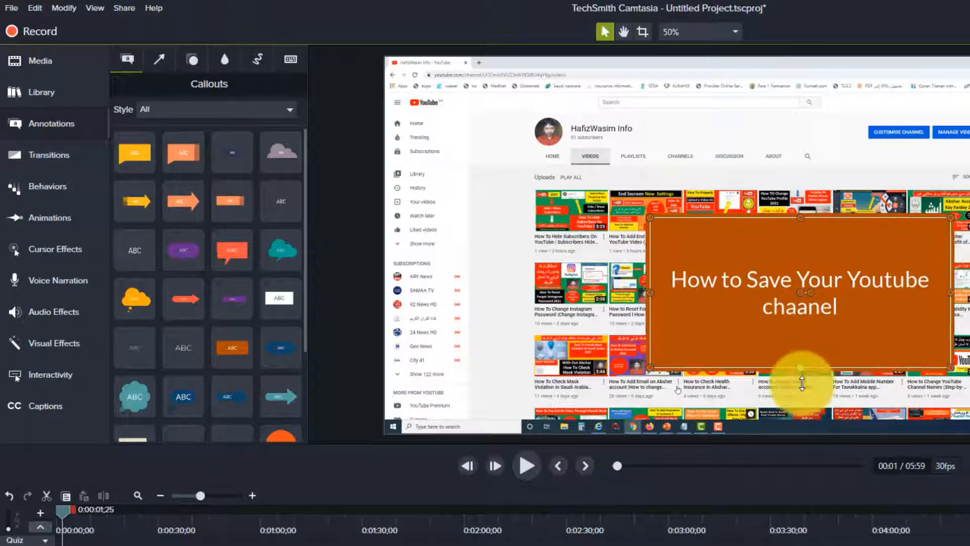
Select the callout text and set its font size to 131
double_click(771, 318)
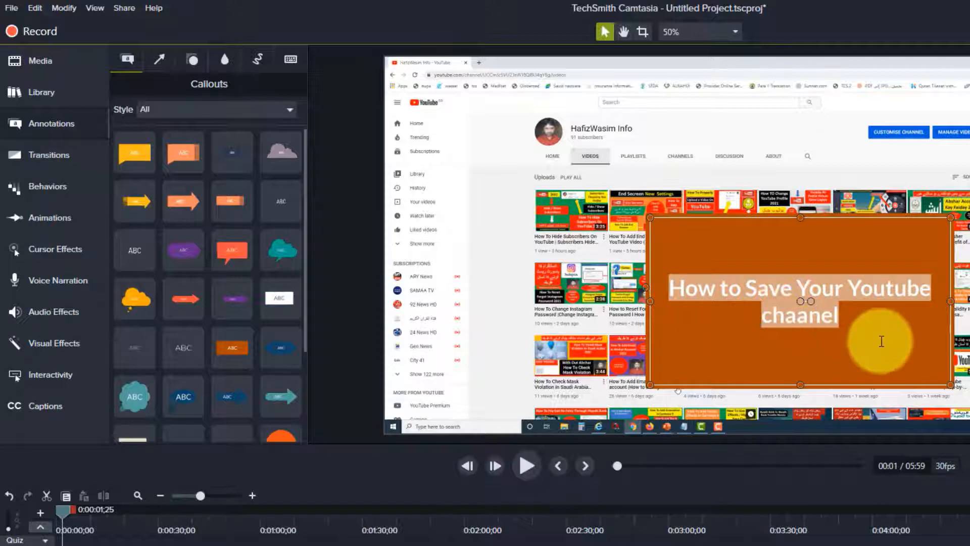
click(823, 340)
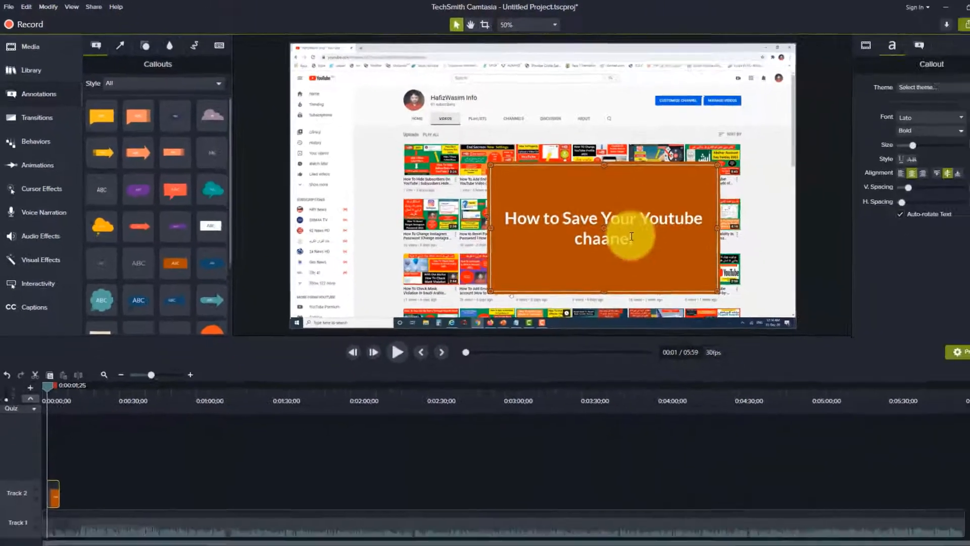
drag(806, 305, 644, 278)
click(495, 209)
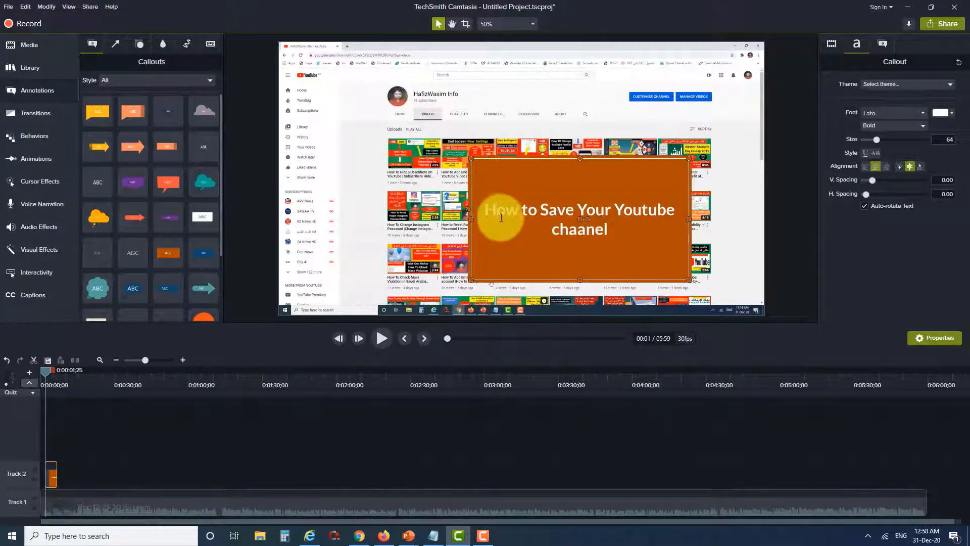
drag(611, 232, 485, 210)
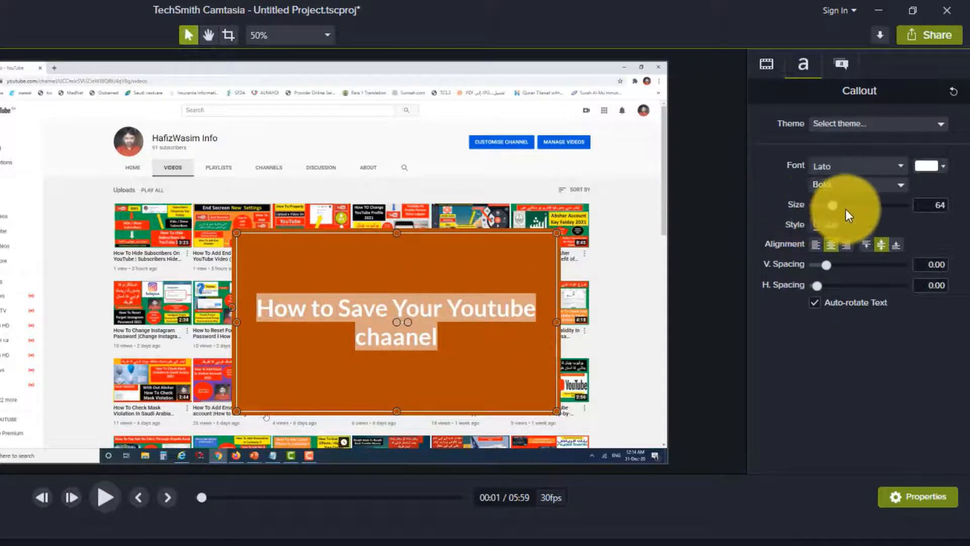
drag(831, 205, 856, 204)
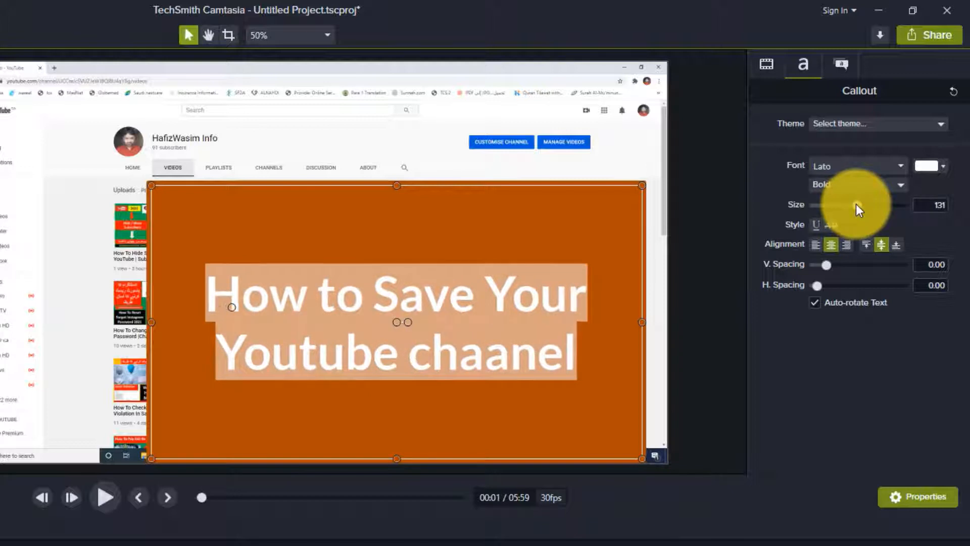
Move the callout slightly up and left on the canvas
click(421, 401)
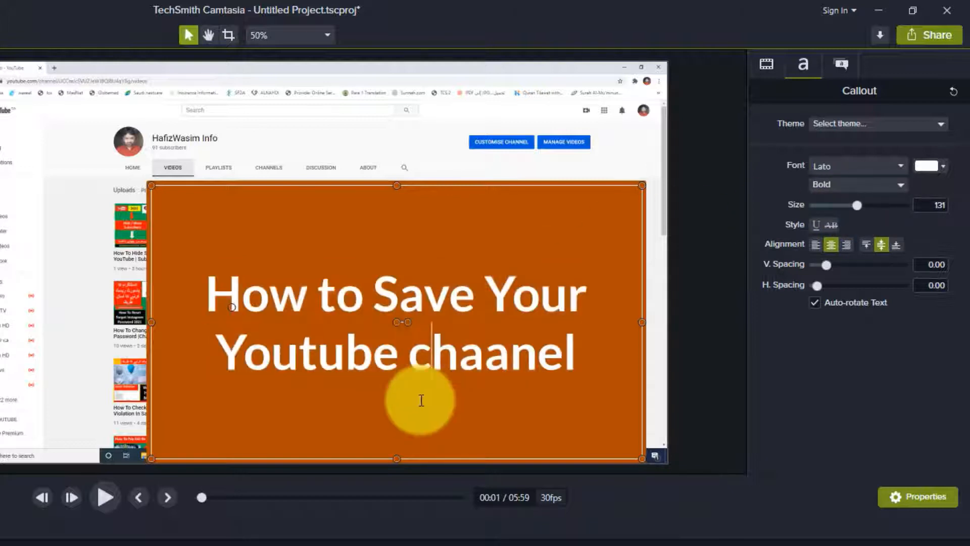
click(364, 295)
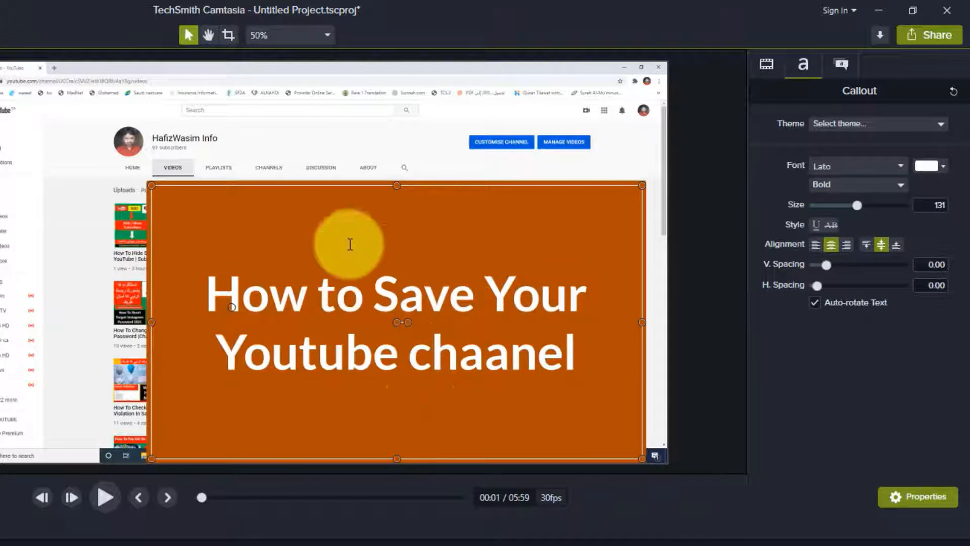
click(47, 266)
click(275, 245)
drag(155, 192, 152, 187)
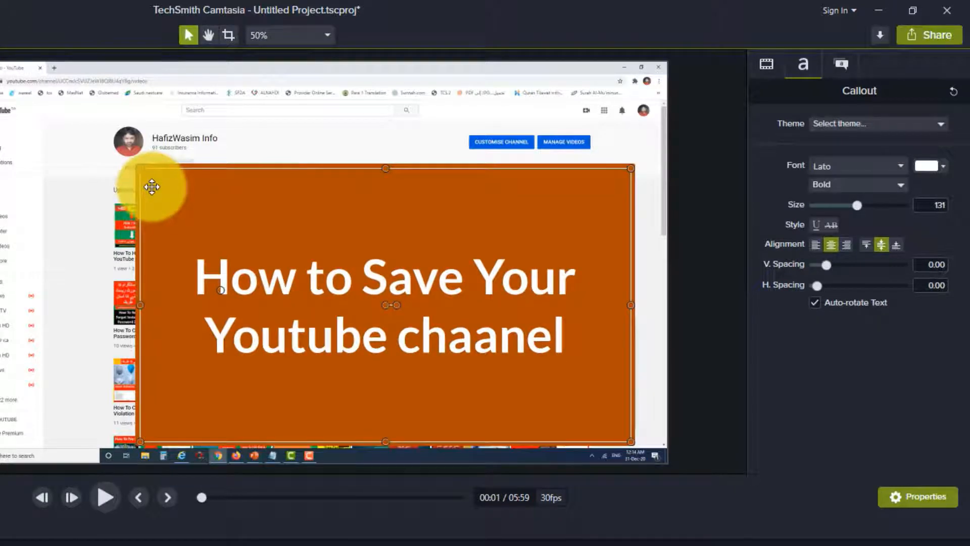
Select all the callout text and set its font style to Bold
double_click(505, 345)
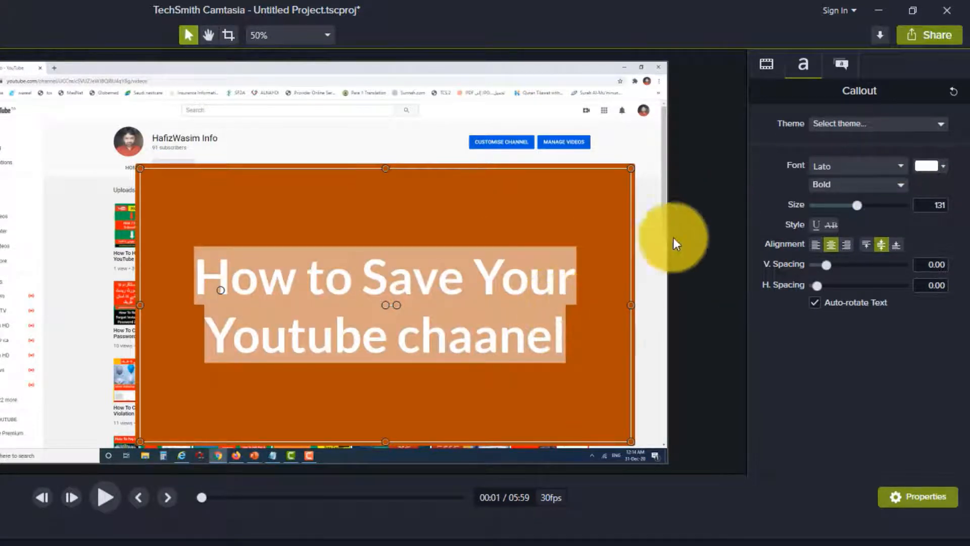
click(944, 166)
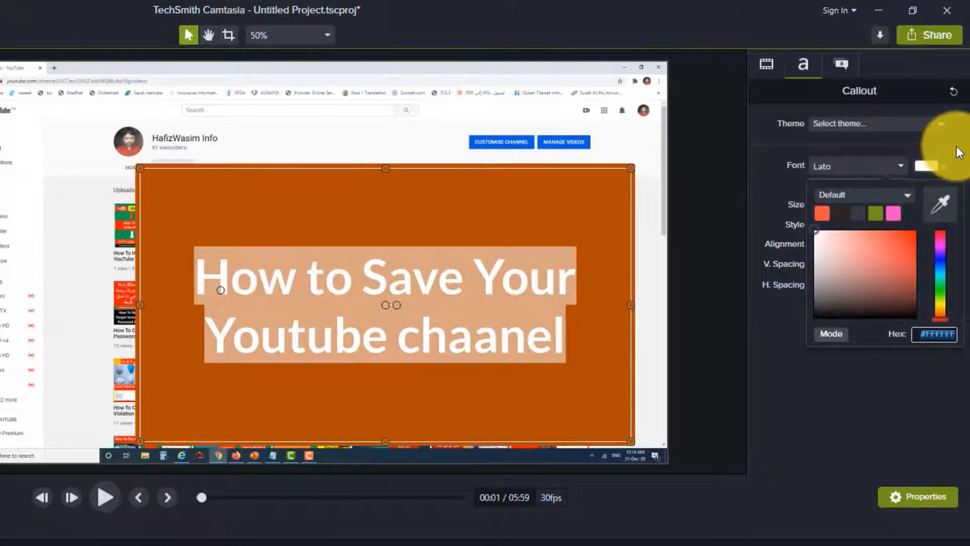
click(954, 149)
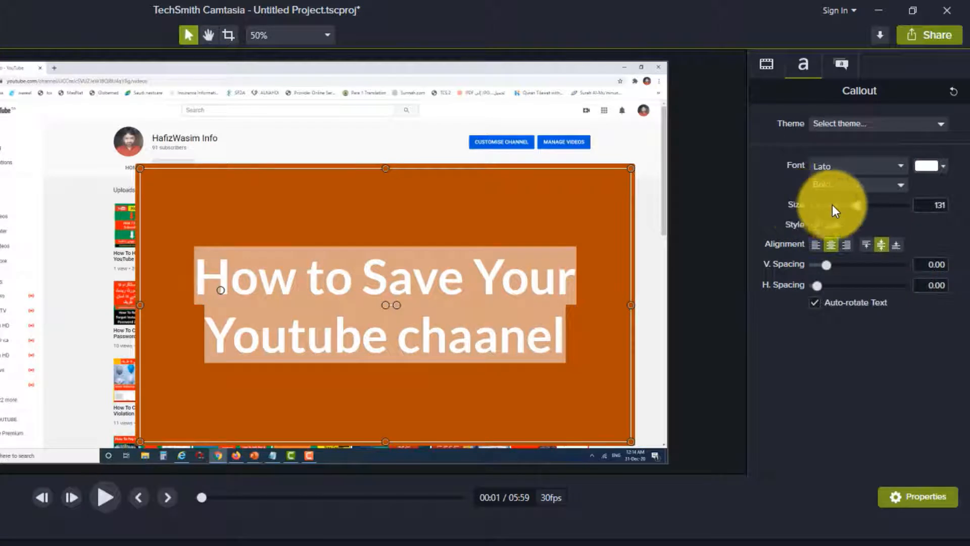
click(890, 188)
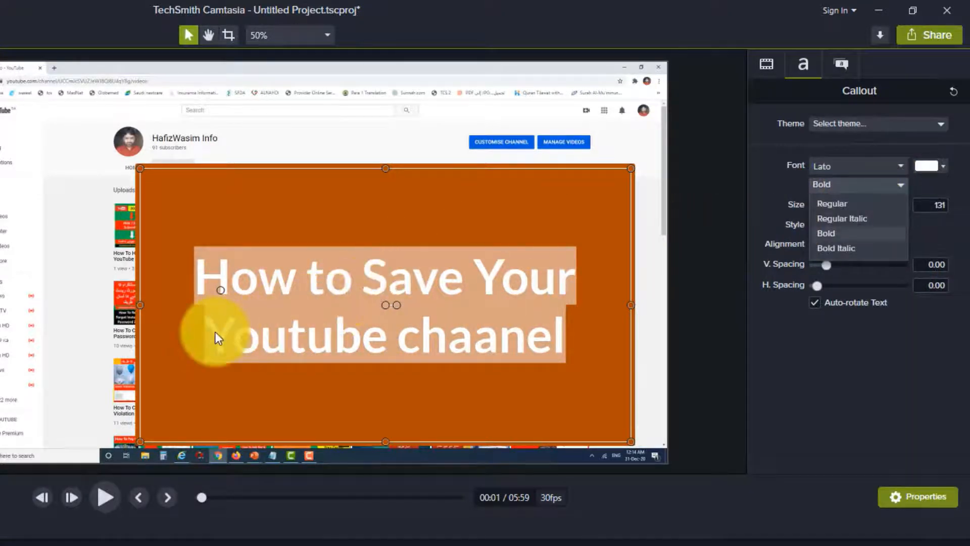
click(835, 235)
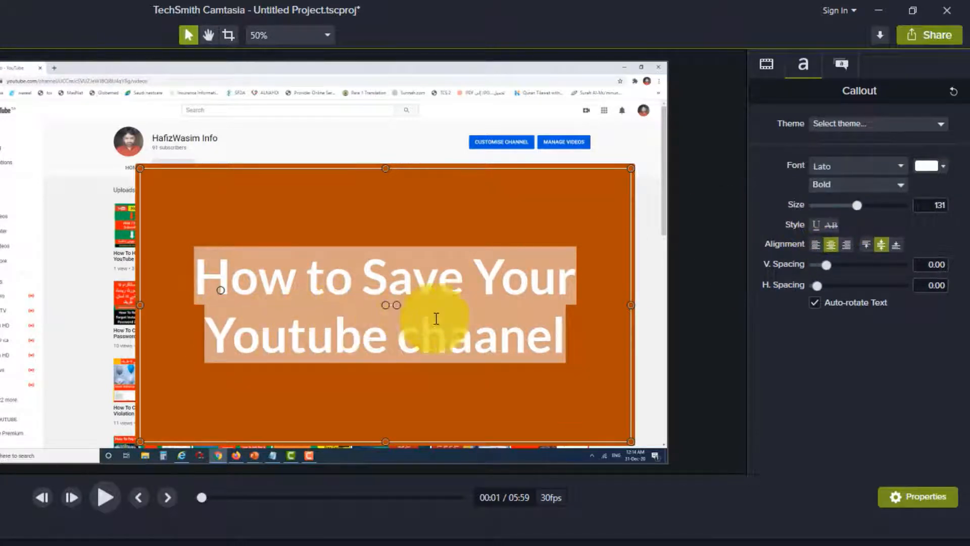
Set the callout text colour to red #E00D0D
click(944, 169)
click(838, 243)
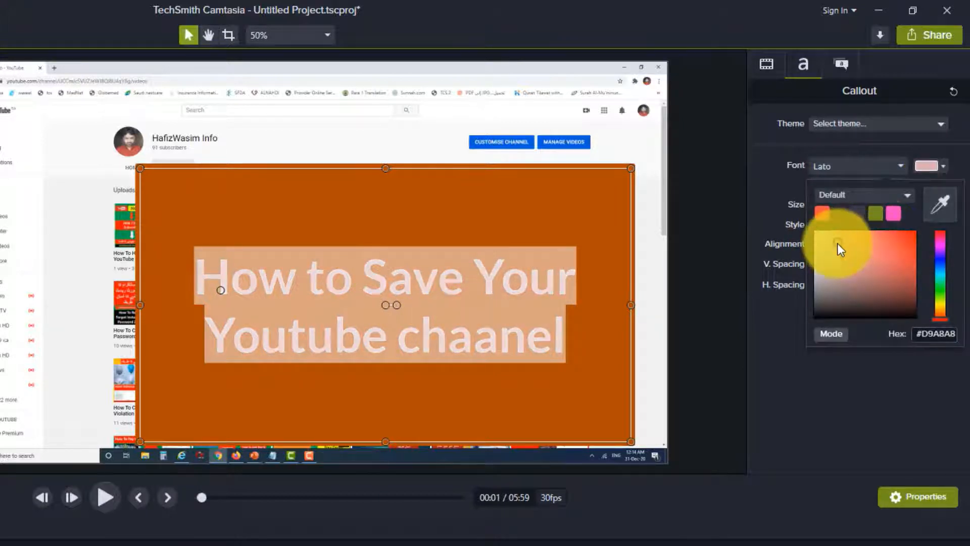
click(901, 248)
mouse_move(901, 248)
mouse_down()
mouse_move(899, 306)
mouse_move(815, 311)
mouse_move(834, 274)
mouse_move(912, 241)
mouse_up()
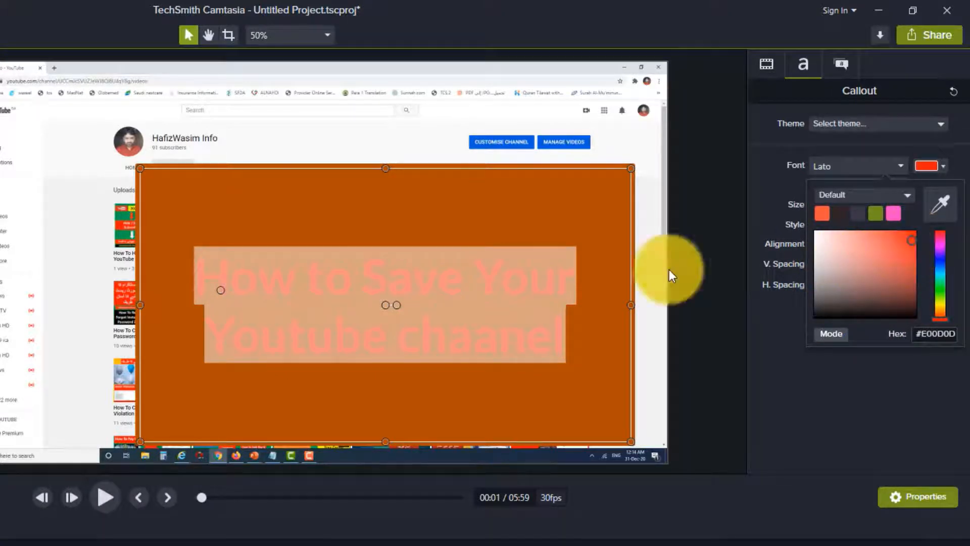
click(514, 369)
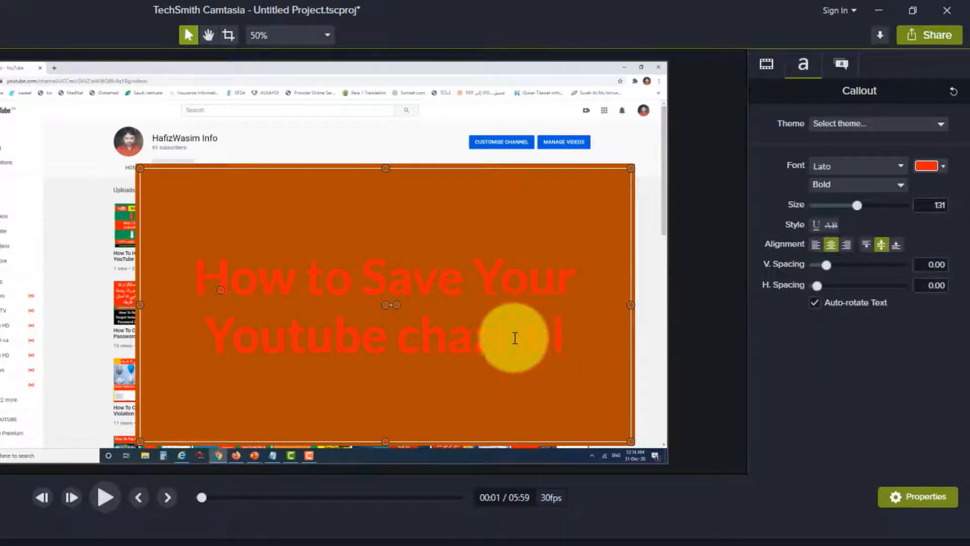
Reselect the callout text and set its colour to light grey #DCCFCF
drag(514, 340, 162, 281)
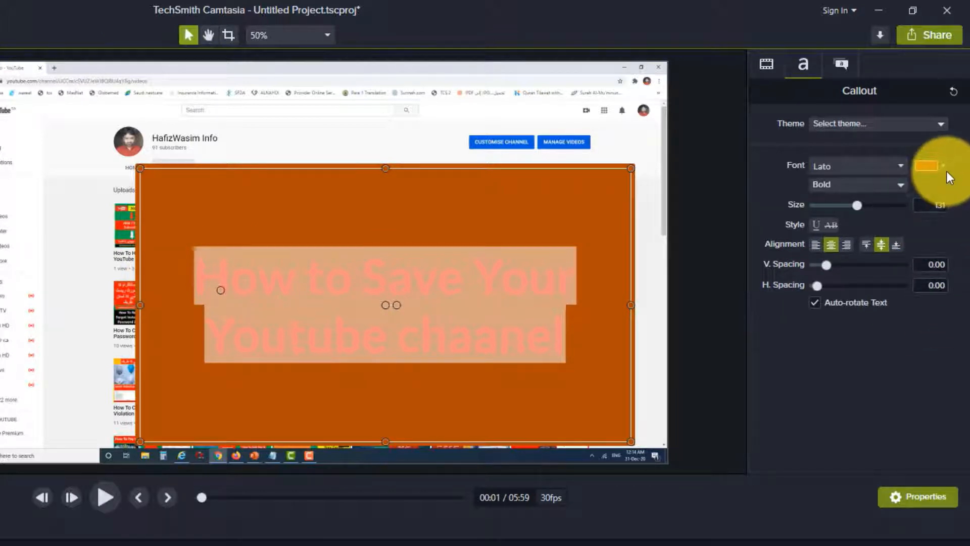
click(942, 167)
click(819, 243)
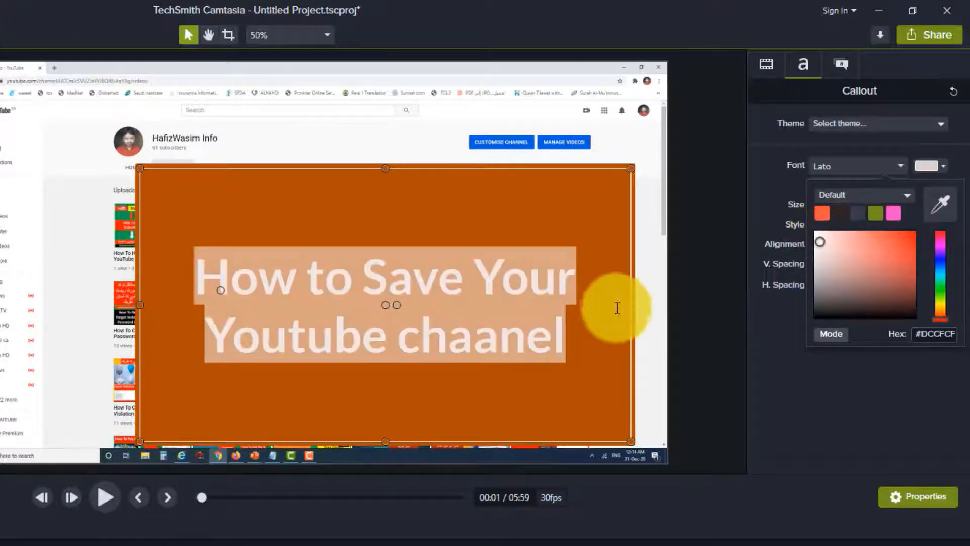
click(593, 378)
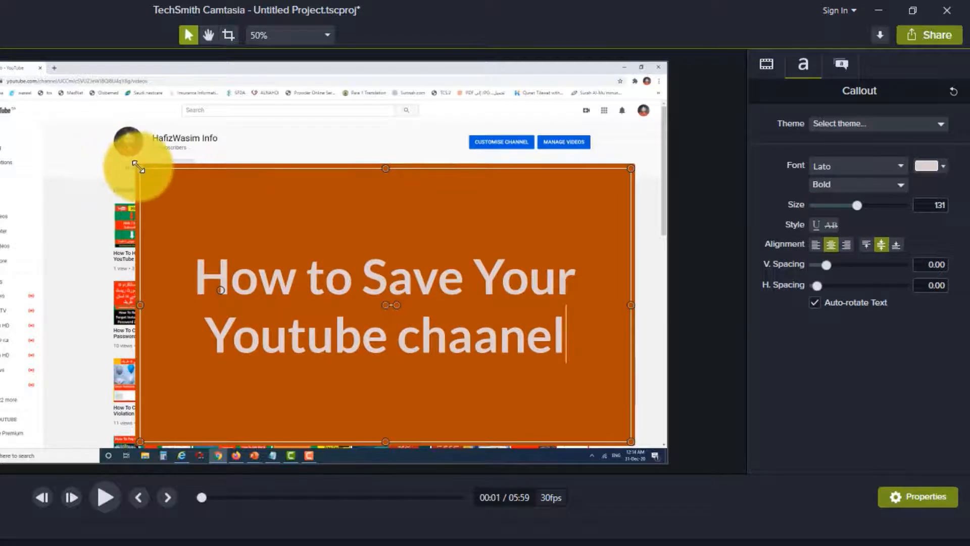
Shrink the callout to about half its size and move it to the middle-right of the video
drag(140, 168, 236, 350)
drag(259, 318, 289, 336)
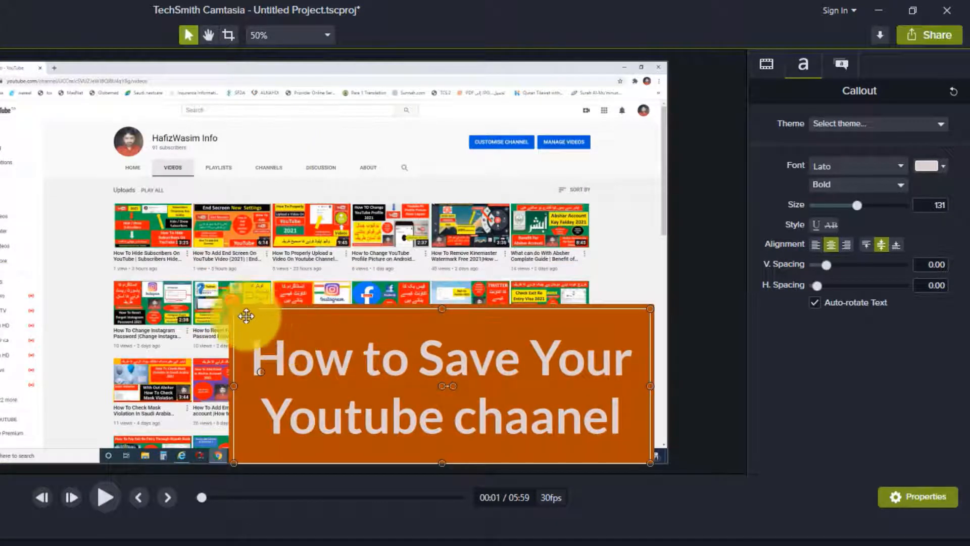
drag(236, 310, 321, 404)
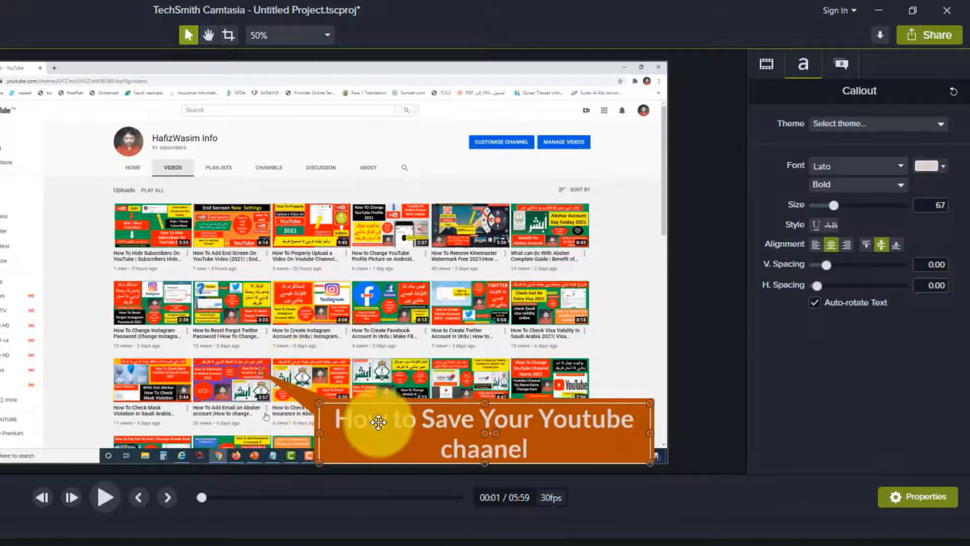
drag(378, 420, 382, 327)
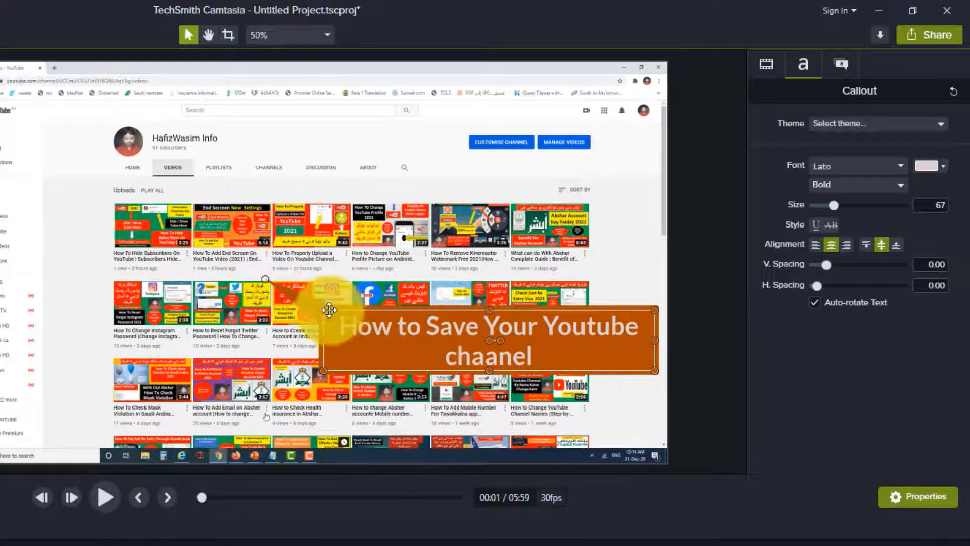
drag(265, 281, 141, 156)
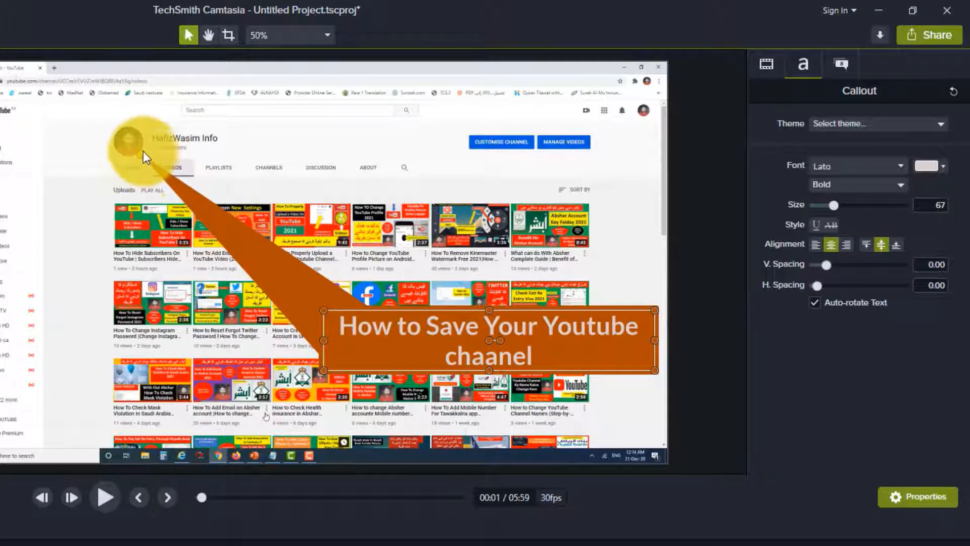
drag(146, 156, 331, 319)
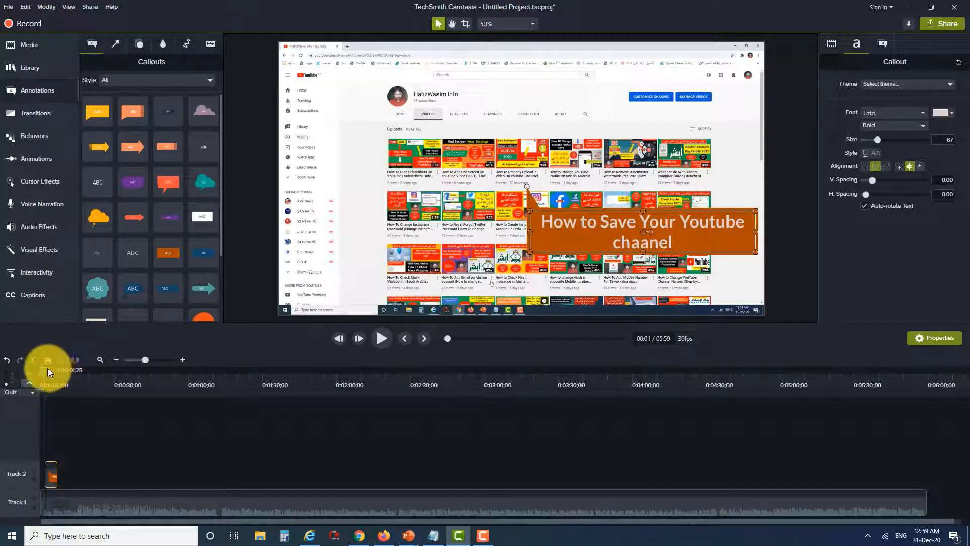
Move the playhead to about 0:50 and add a Sketch Motion rectangle around the Security menu item
drag(47, 368, 167, 389)
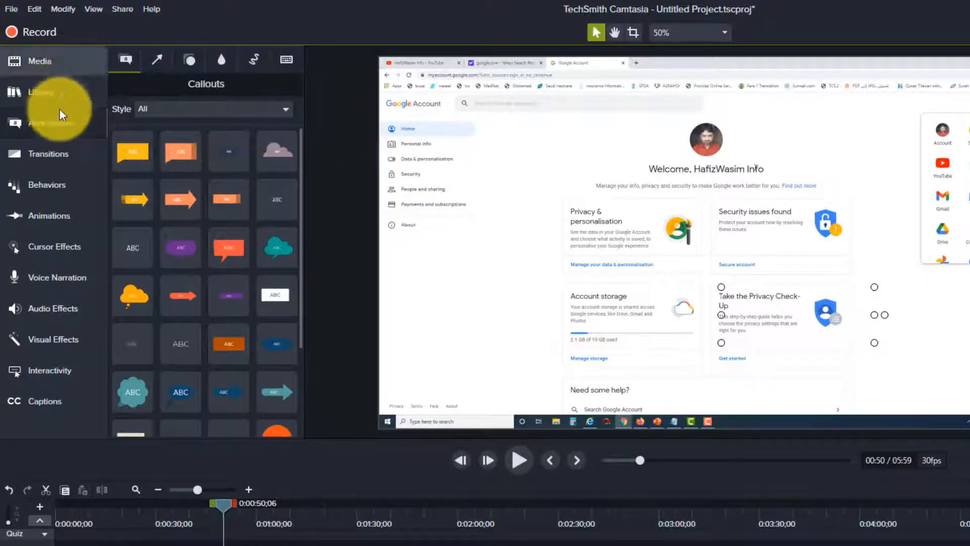
click(63, 129)
click(62, 129)
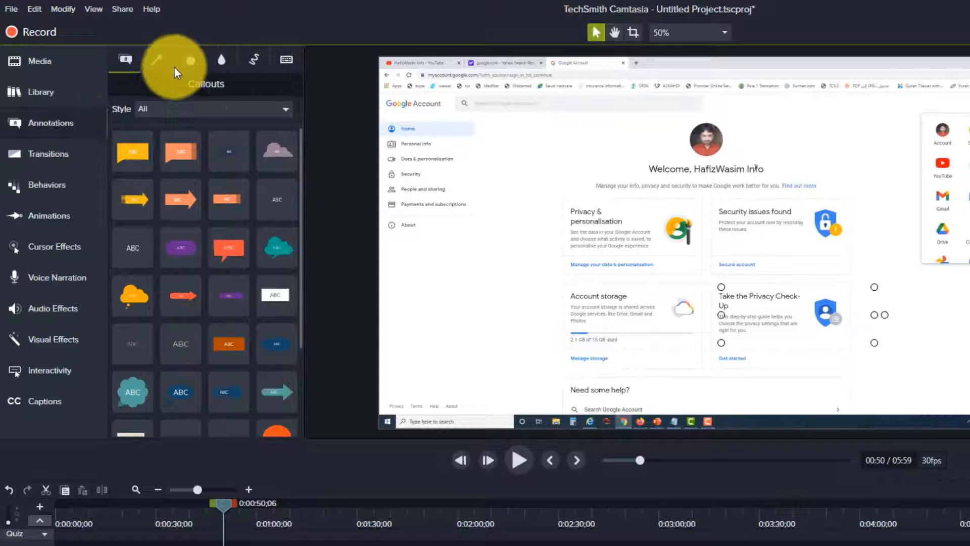
click(253, 59)
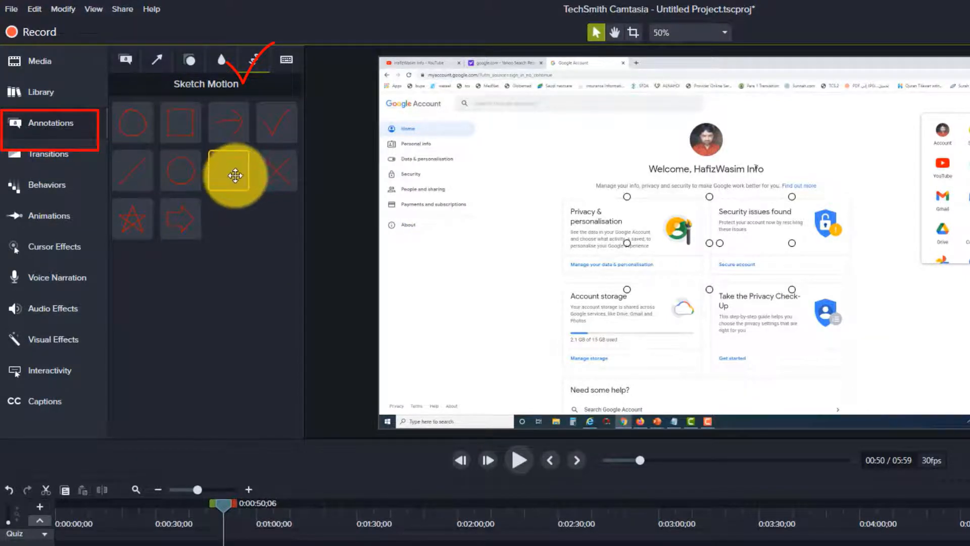
mouse_move(794, 198)
mouse_down()
mouse_move(690, 274)
mouse_move(695, 262)
mouse_move(657, 235)
mouse_move(480, 147)
mouse_move(444, 113)
mouse_move(455, 123)
mouse_move(445, 119)
mouse_move(454, 120)
mouse_move(444, 163)
mouse_move(422, 162)
mouse_move(423, 183)
mouse_move(456, 172)
mouse_up()
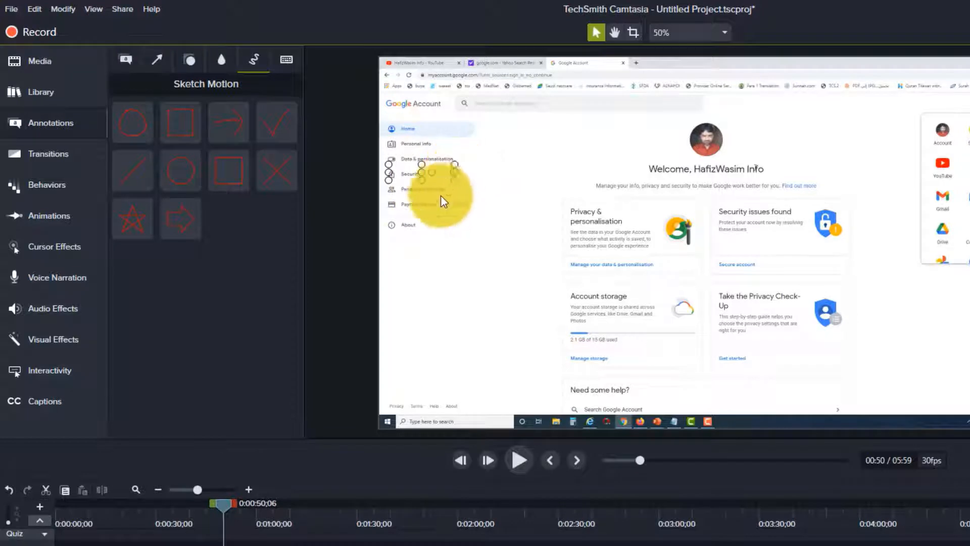
click(226, 504)
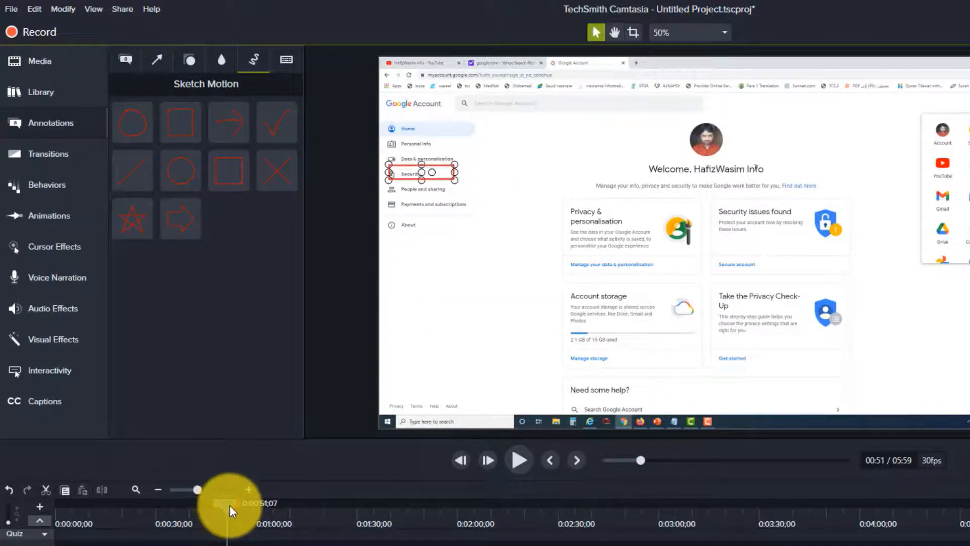
click(230, 505)
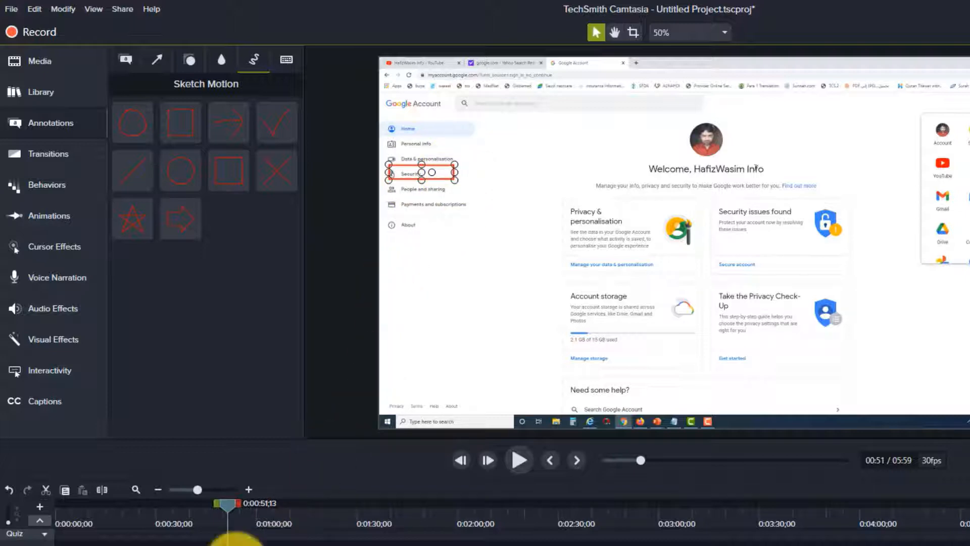
drag(229, 513, 221, 506)
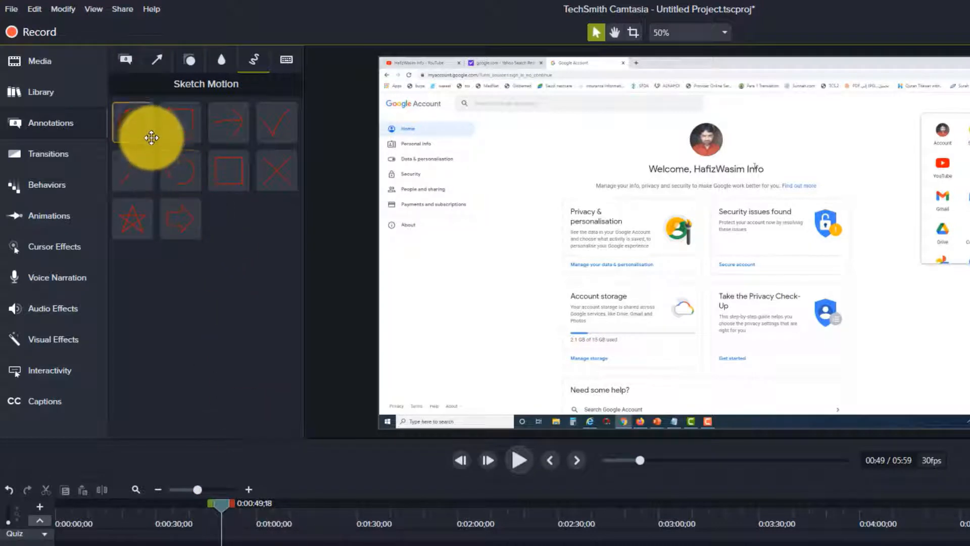
Add a Sketch Motion ellipse around the Security menu item and delete it again
drag(144, 133, 172, 140)
mouse_move(791, 196)
mouse_down()
mouse_move(696, 254)
mouse_move(462, 158)
mouse_move(439, 161)
mouse_up()
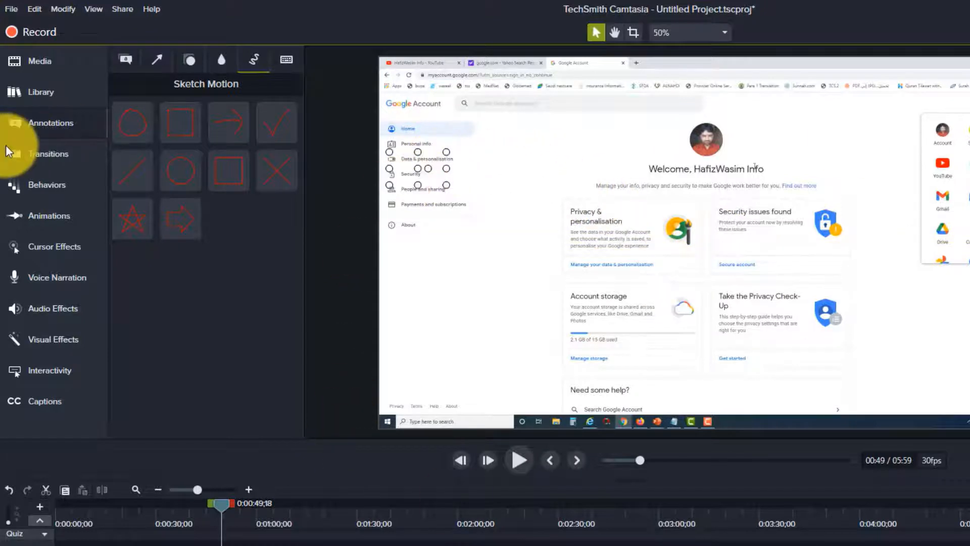
drag(225, 505, 229, 505)
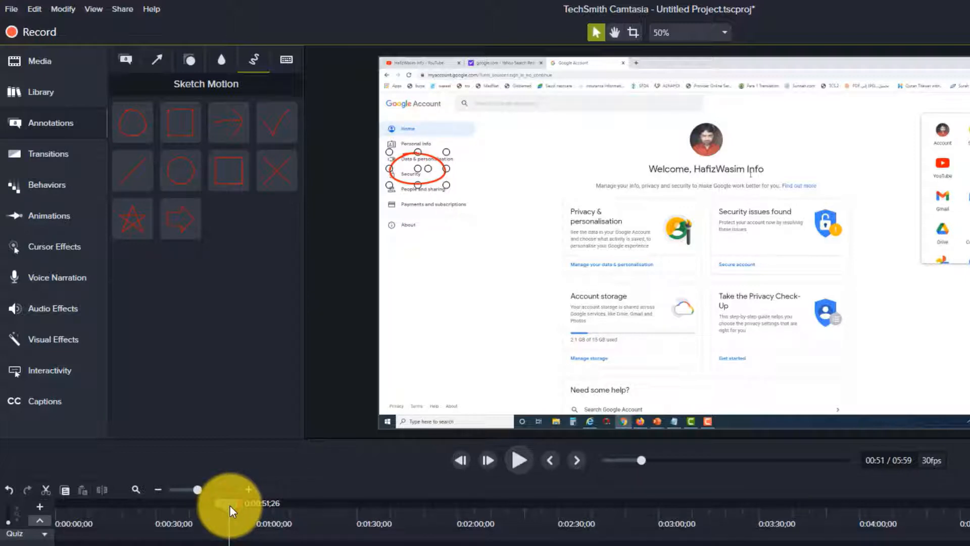
drag(230, 505, 218, 504)
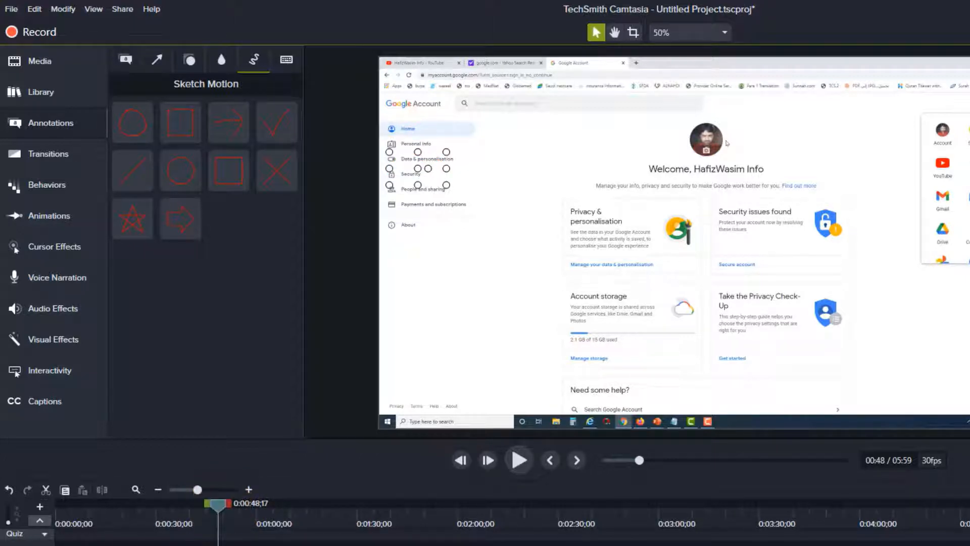
click(428, 176)
click(243, 545)
key(Delete)
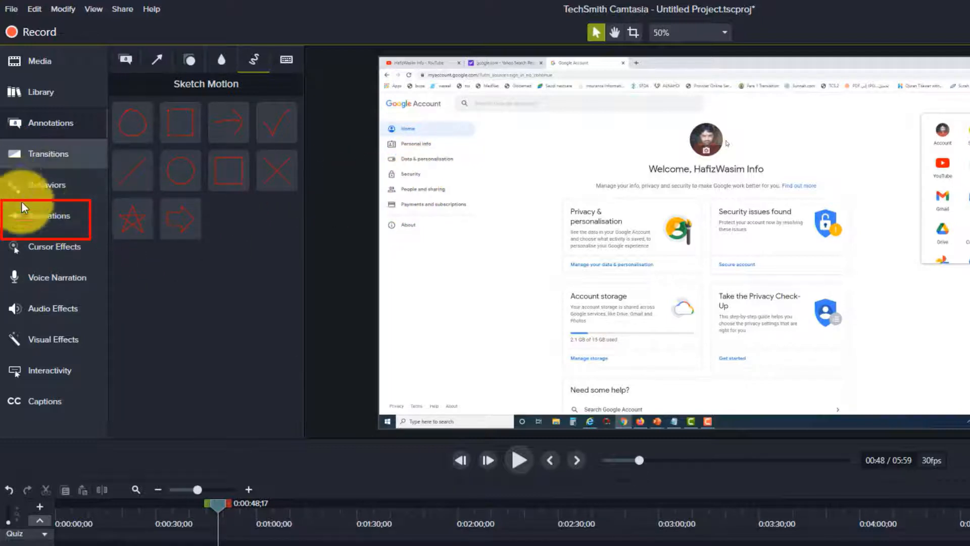
Add a Zoom-n-Pan animation zoomed to 192% on the Google Account sidebar menu
click(48, 220)
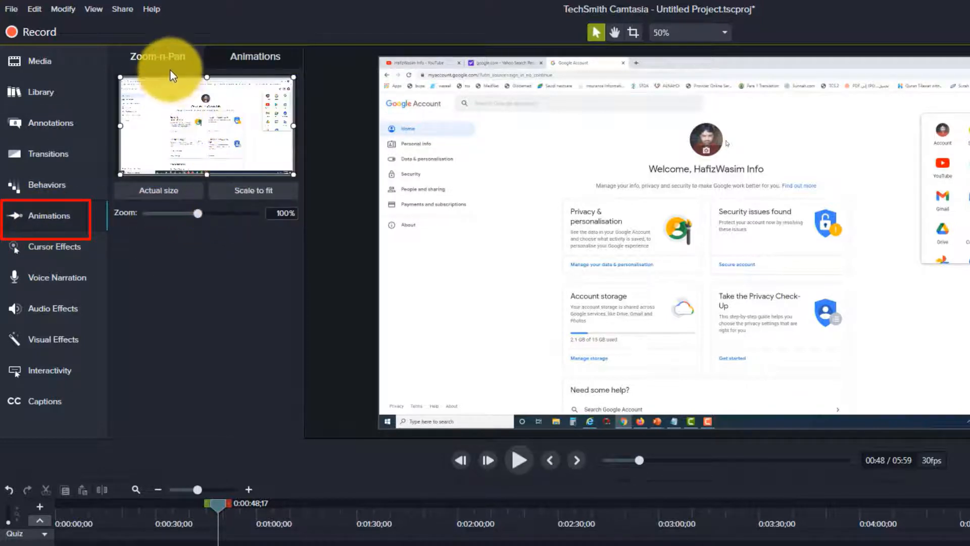
click(261, 61)
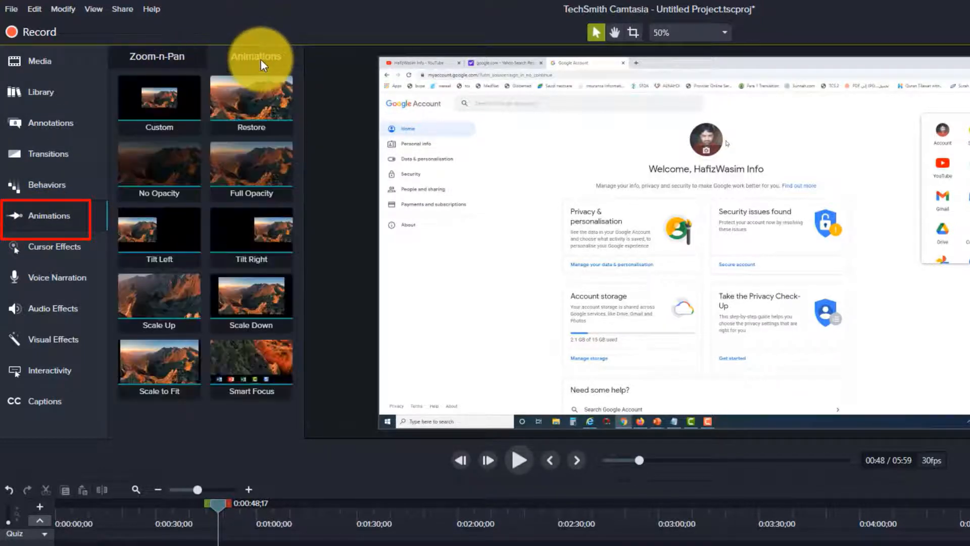
click(140, 56)
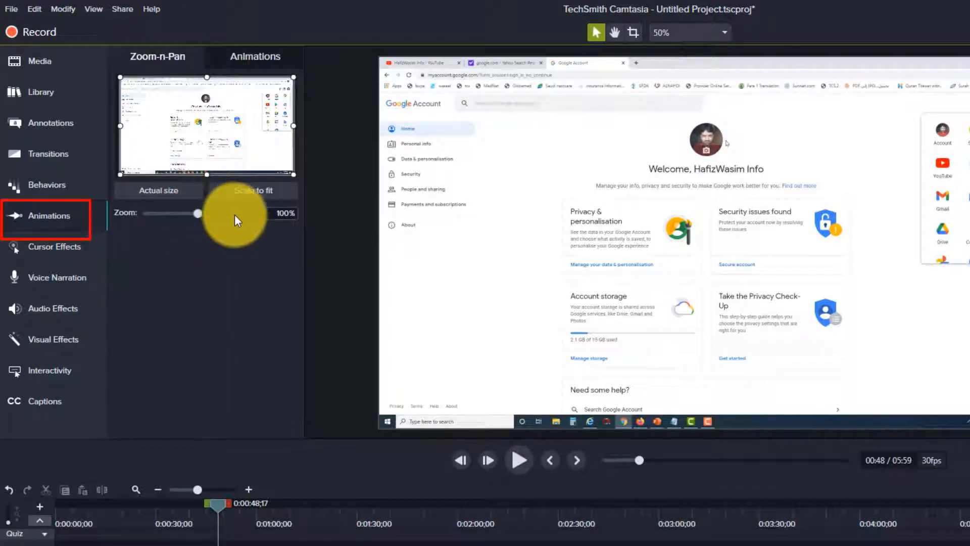
drag(200, 213, 234, 210)
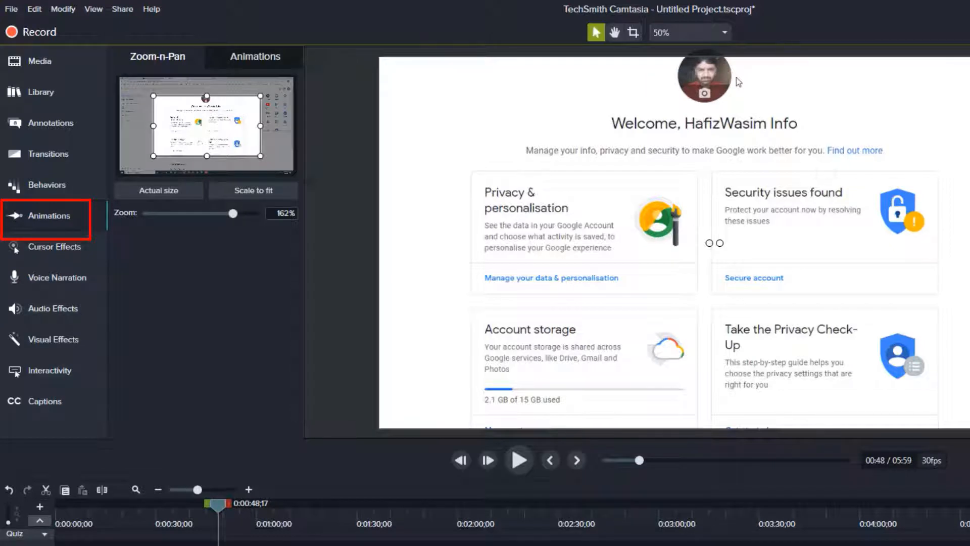
drag(447, 237, 603, 344)
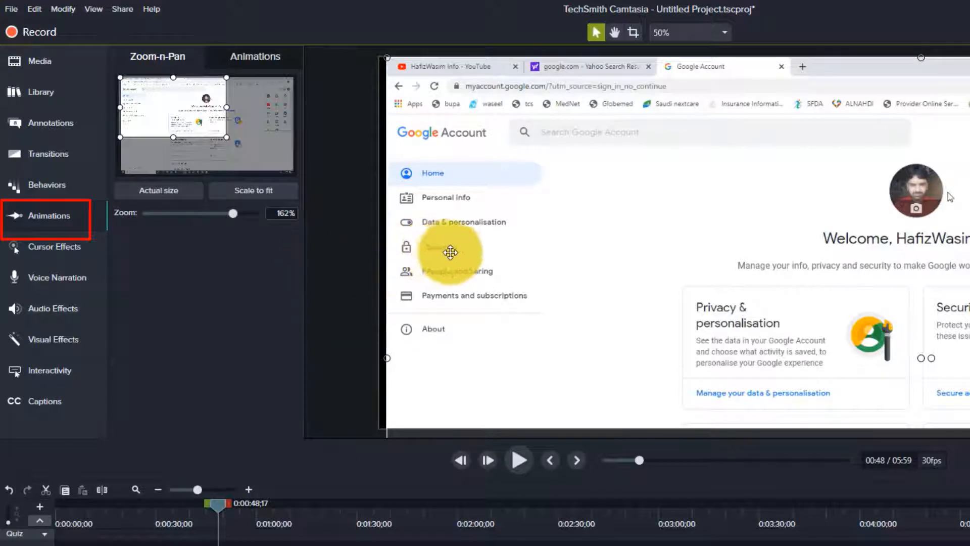
drag(233, 213, 250, 214)
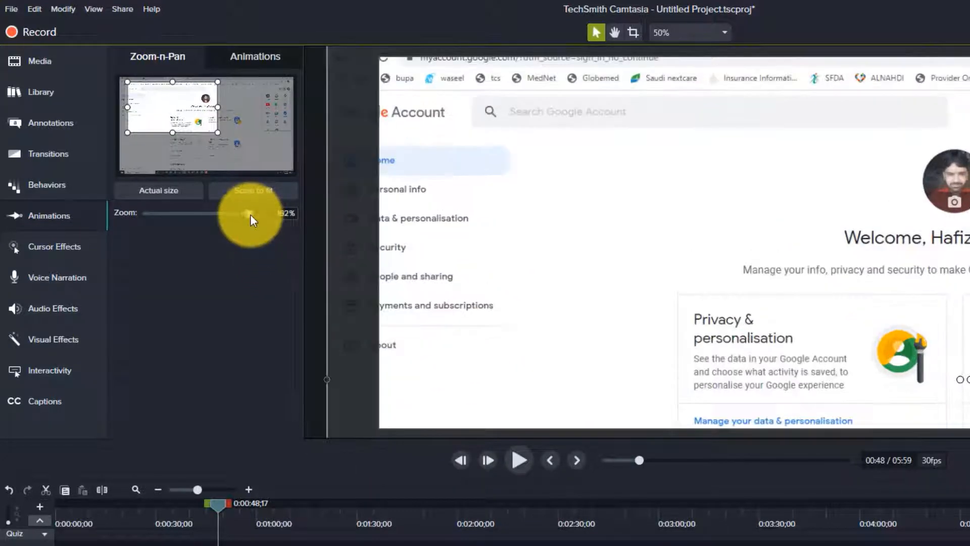
drag(578, 227, 623, 263)
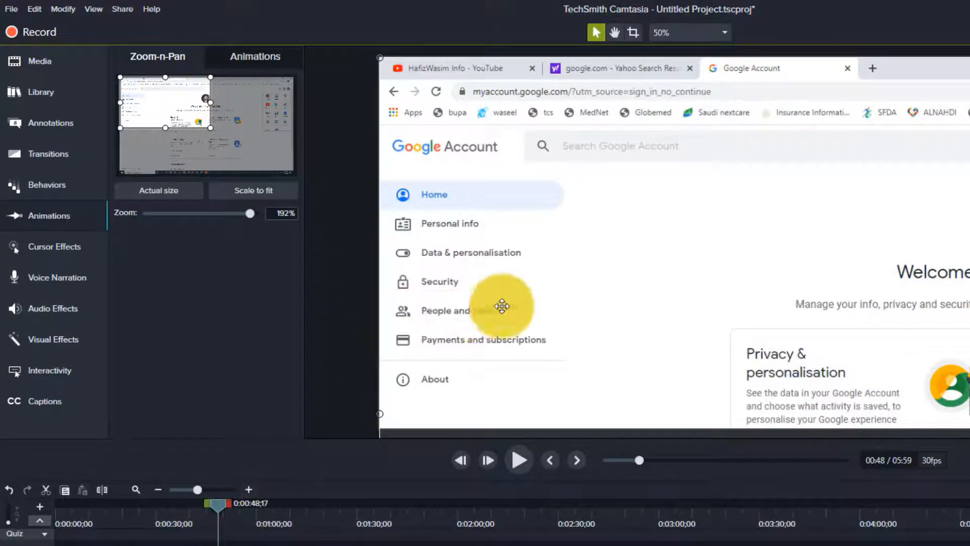
Pan the zoomed view across the video and back to the Google Account sidebar menu
drag(539, 305, 639, 268)
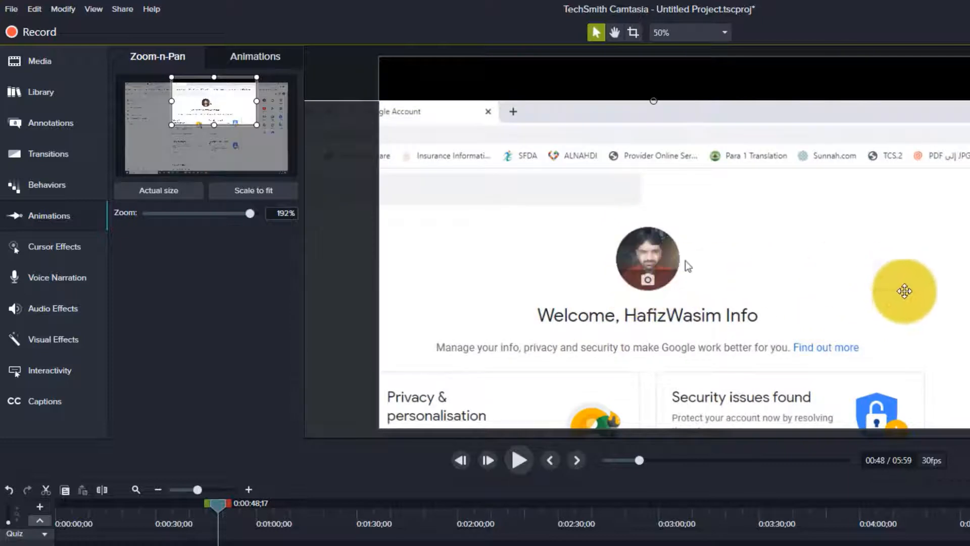
drag(884, 406, 841, 232)
drag(784, 295, 818, 197)
mouse_move(648, 278)
mouse_down()
mouse_move(824, 277)
mouse_move(548, 242)
mouse_move(635, 297)
mouse_move(604, 295)
mouse_move(591, 342)
mouse_move(602, 401)
mouse_move(594, 387)
mouse_up()
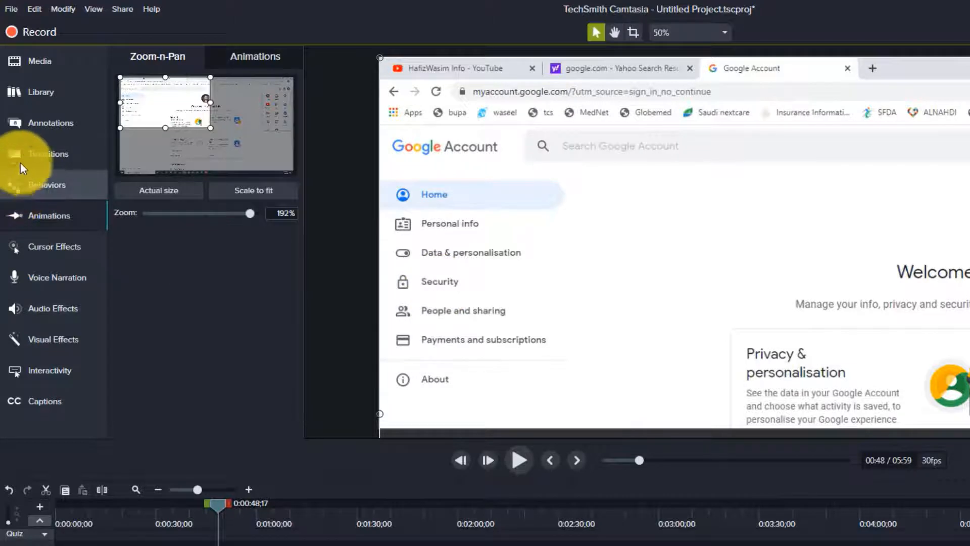
Add a Sketch Motion rectangle around the Security menu item at about 0:50
click(34, 122)
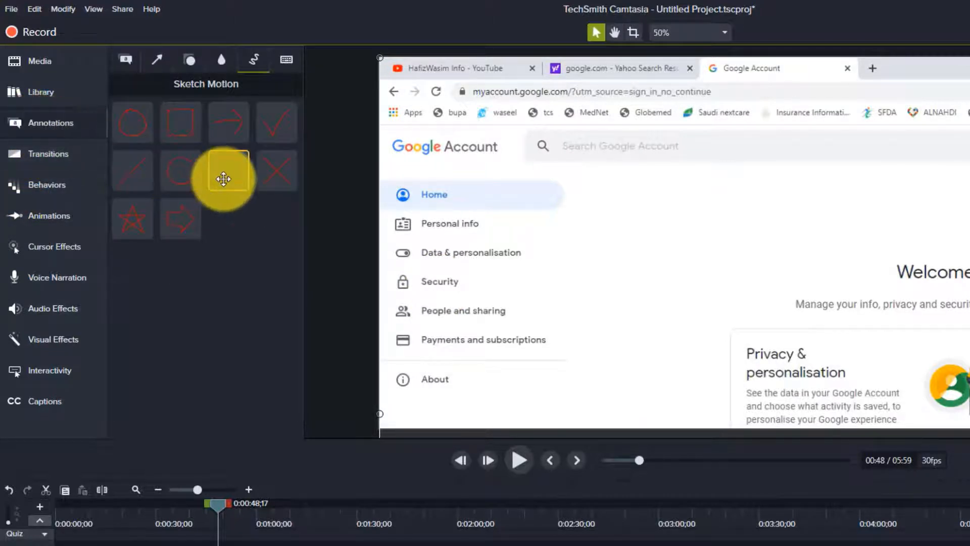
drag(223, 177, 829, 267)
drag(792, 197, 720, 243)
mouse_move(688, 279)
mouse_down()
mouse_move(559, 296)
mouse_move(452, 296)
mouse_up()
drag(218, 504, 226, 506)
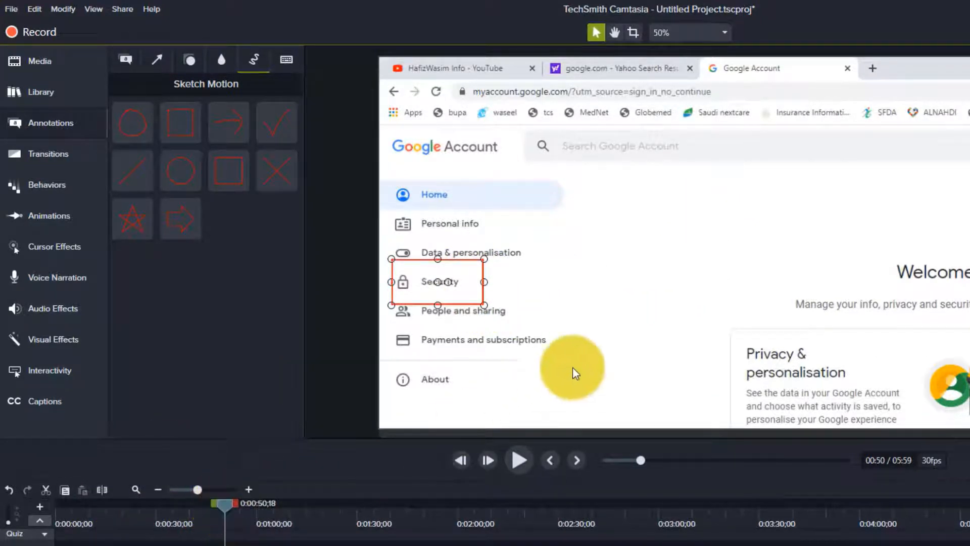
click(583, 352)
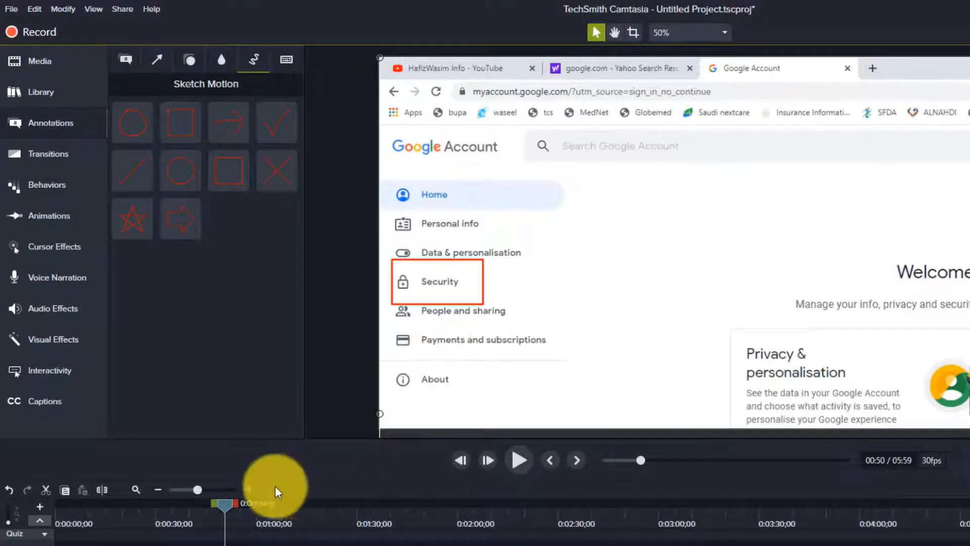
Select the Sketch Motion rectangle on the timeline and delete it
mouse_move(221, 503)
mouse_down()
mouse_move(212, 503)
mouse_move(219, 508)
mouse_up()
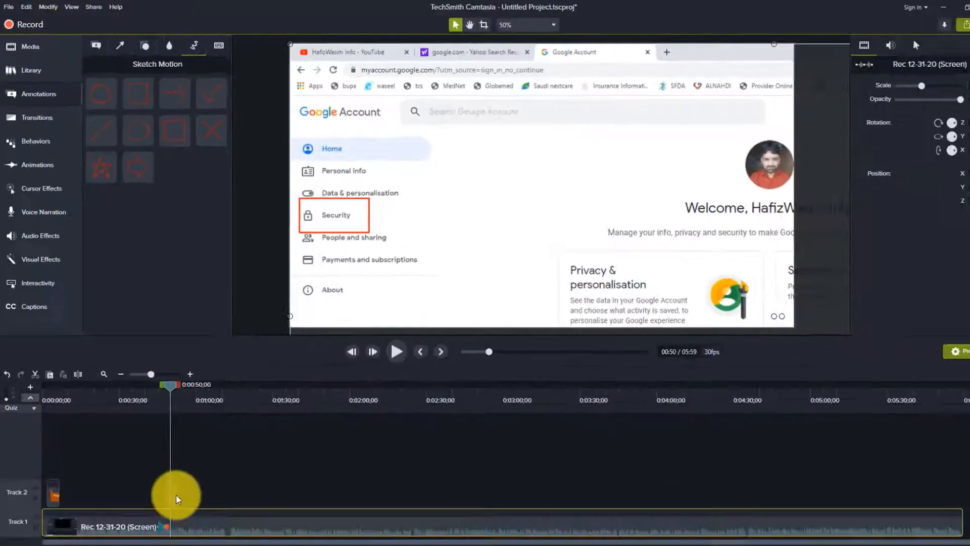
click(169, 474)
key(Delete)
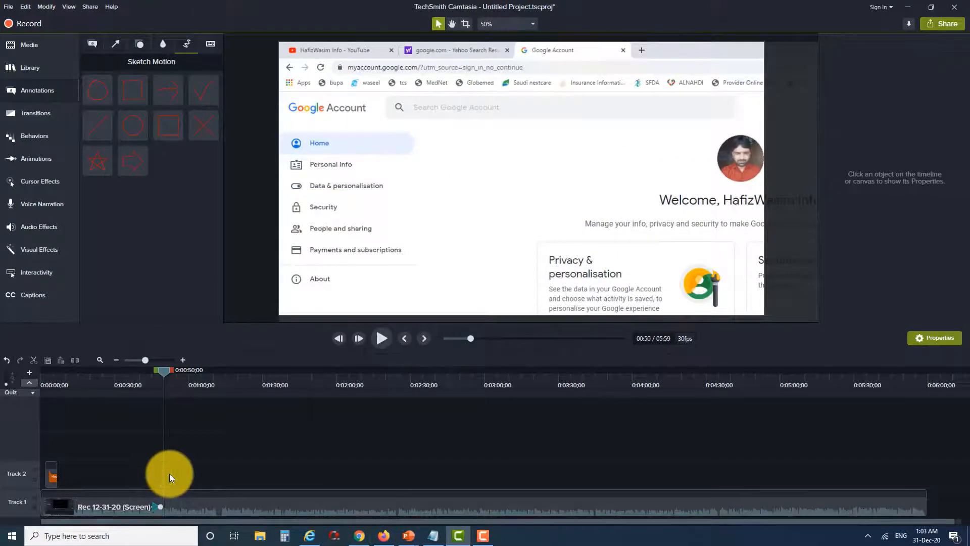
Scrub through the recording and browse the annotation categories to find the Google Account welcome page
drag(168, 368, 134, 370)
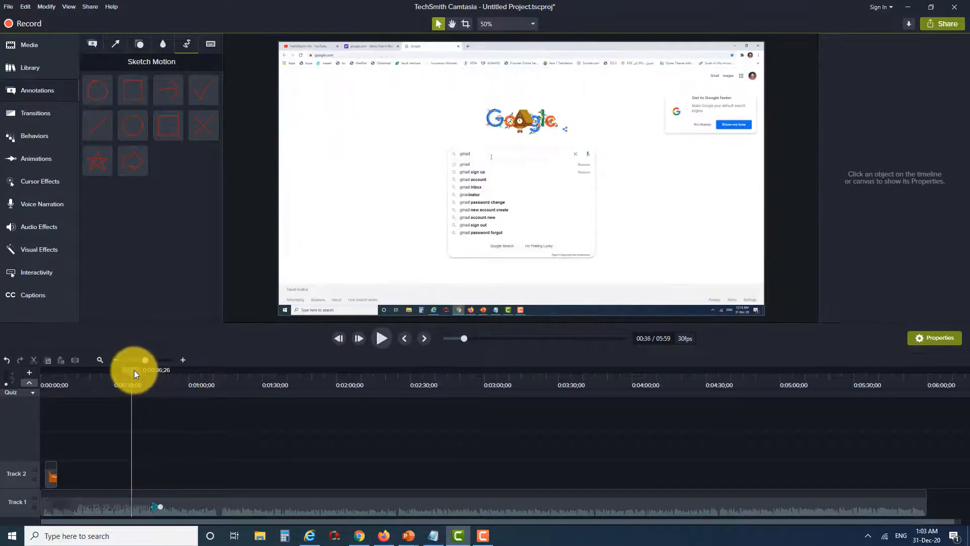
click(41, 67)
click(39, 89)
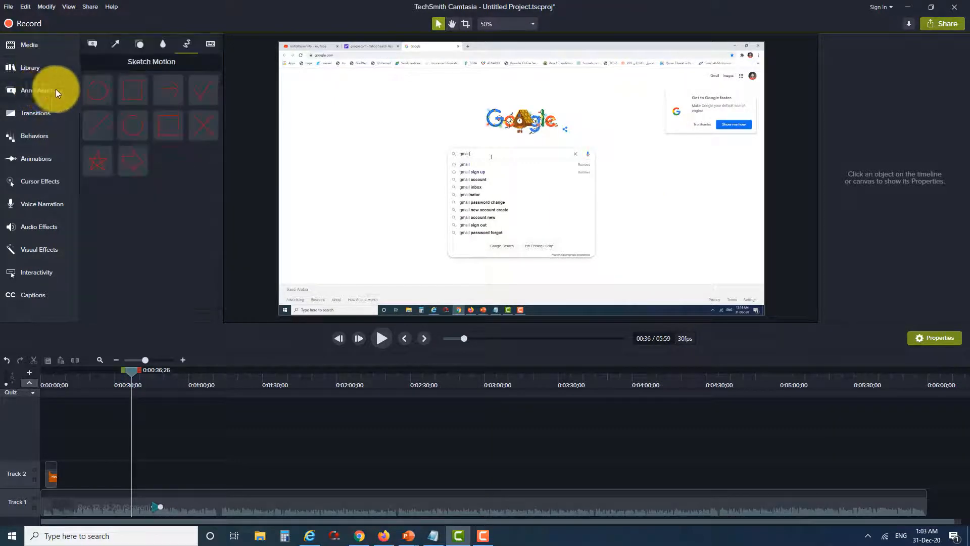
click(138, 45)
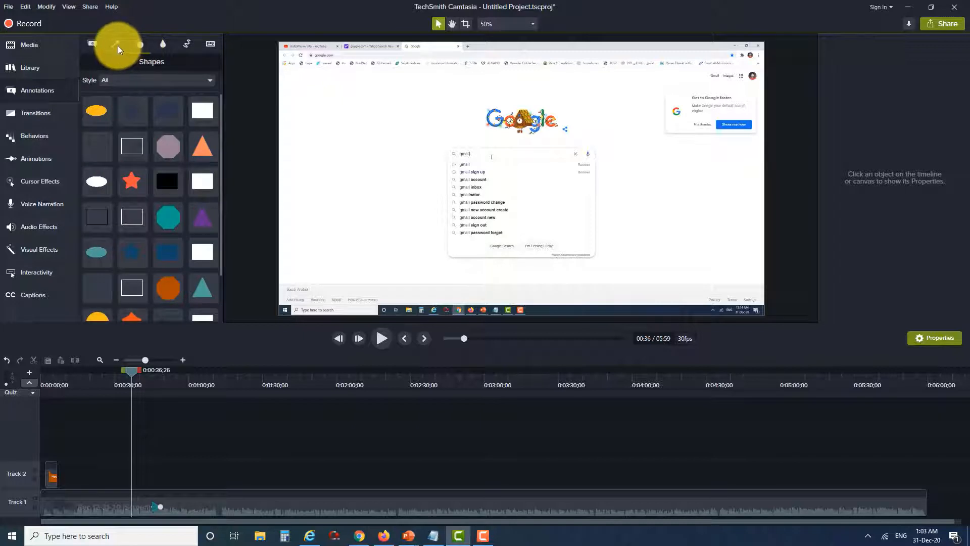
drag(130, 372, 163, 384)
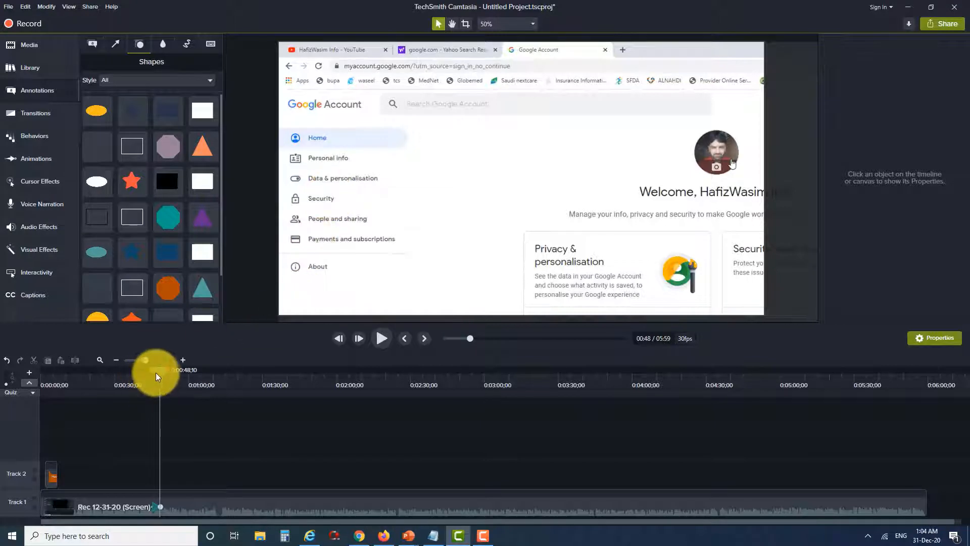
drag(158, 372, 170, 378)
drag(500, 266, 385, 253)
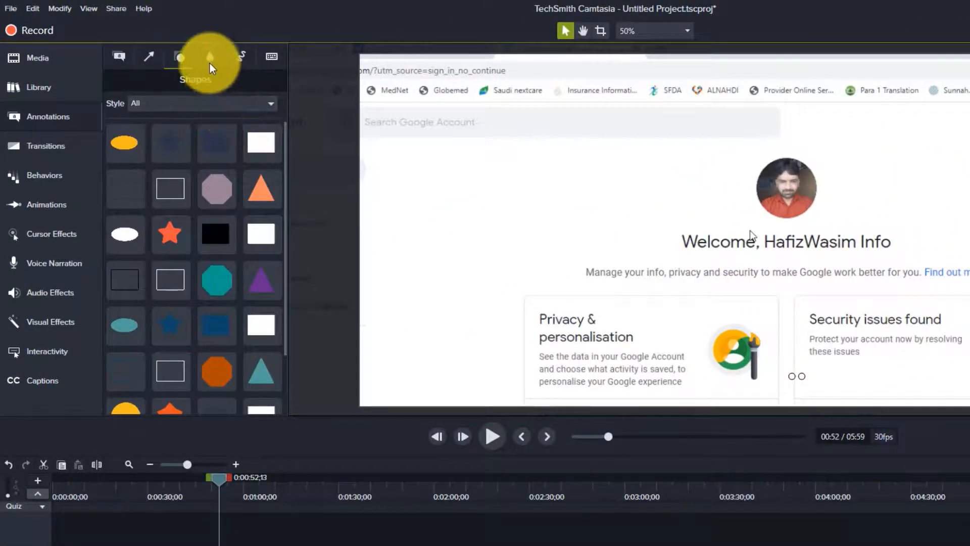
Add a Blur annotation at about 0:52 and place it over the word "Welcome," beside the account name
click(209, 59)
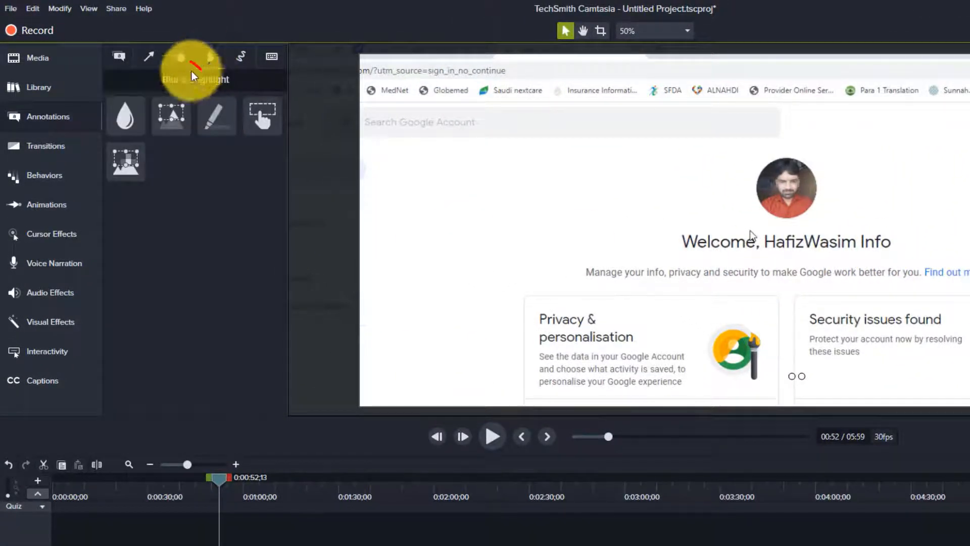
click(41, 120)
click(41, 119)
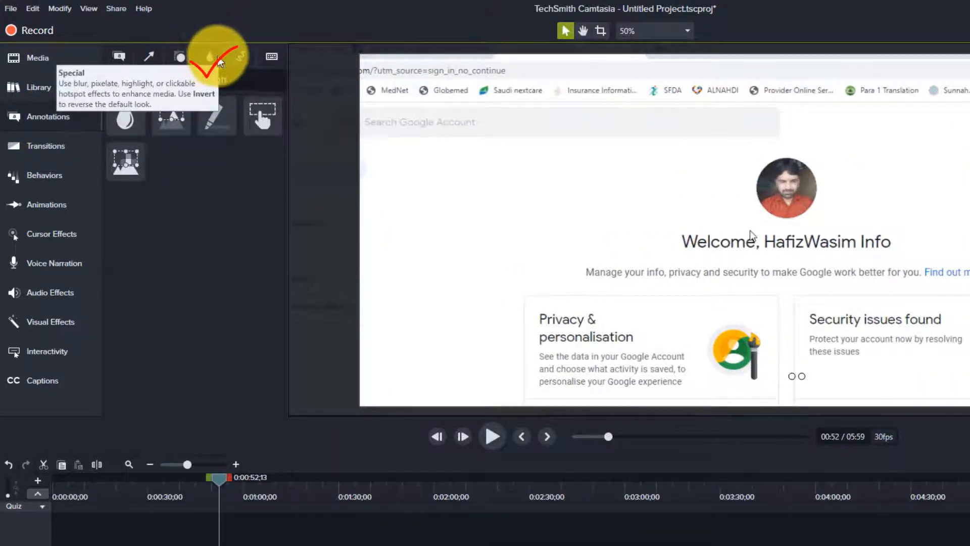
drag(126, 115, 124, 115)
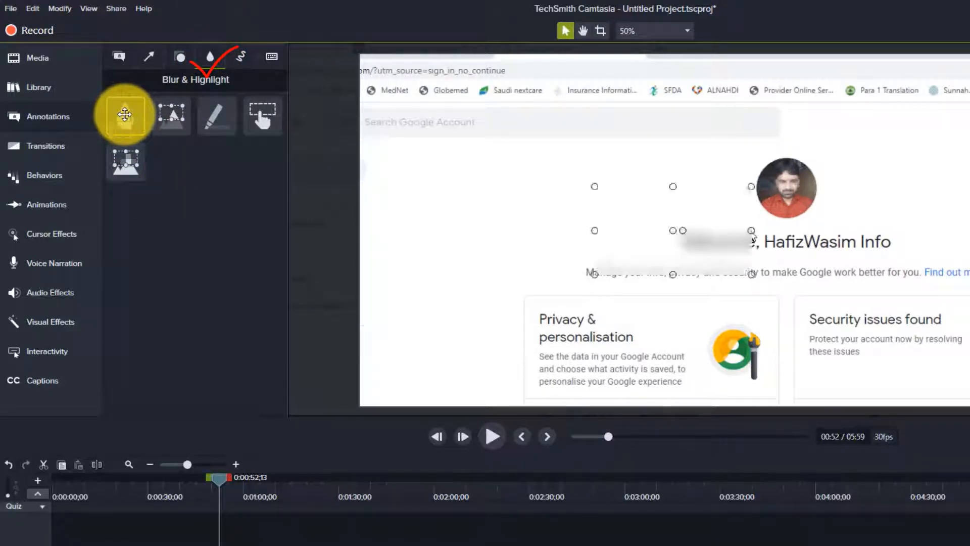
mouse_move(124, 114)
mouse_down()
mouse_move(174, 162)
mouse_move(804, 258)
mouse_move(136, 118)
mouse_up()
click(733, 219)
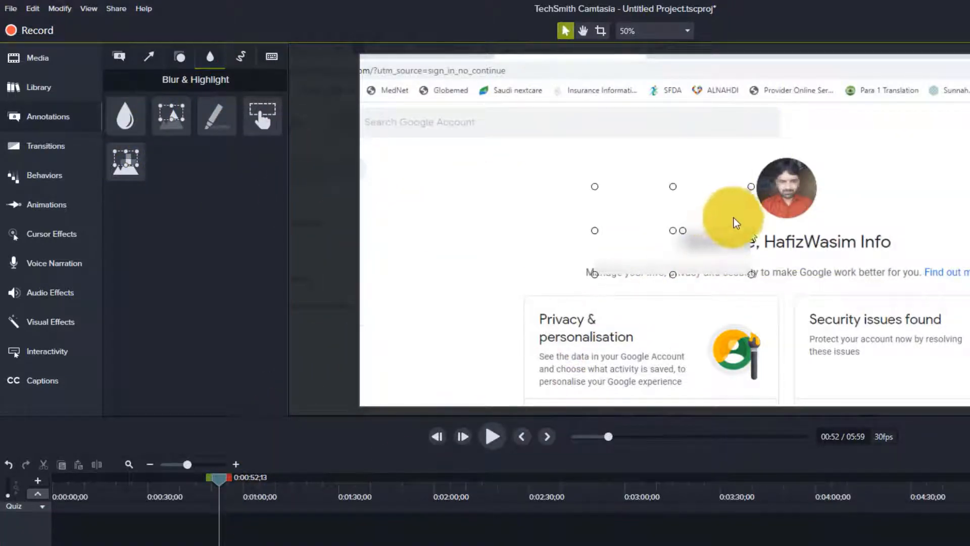
mouse_move(749, 187)
mouse_down()
mouse_move(678, 238)
mouse_move(688, 250)
mouse_move(618, 284)
mouse_move(723, 301)
mouse_move(744, 248)
mouse_move(499, 304)
mouse_move(445, 189)
mouse_up()
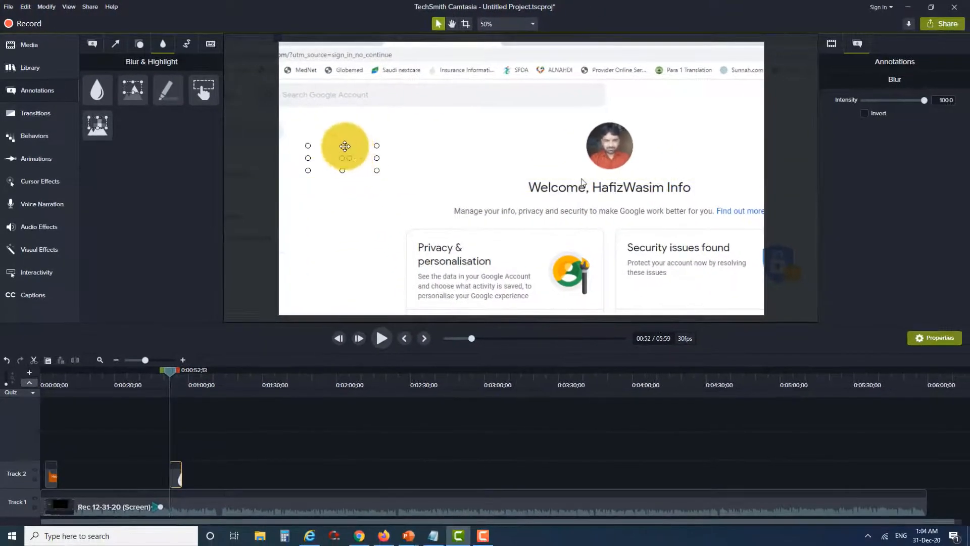
drag(342, 146, 576, 187)
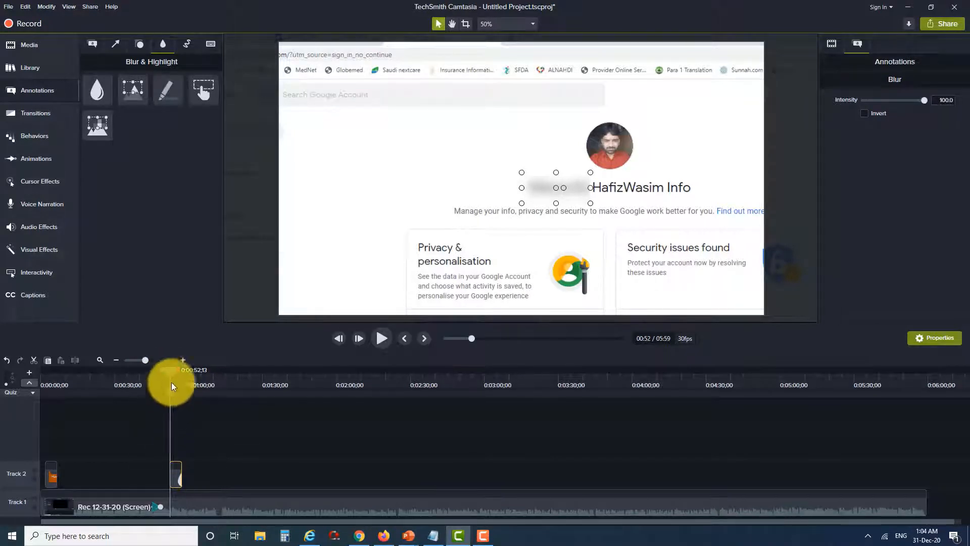
Play back the blurred section of the recording
drag(168, 371, 167, 371)
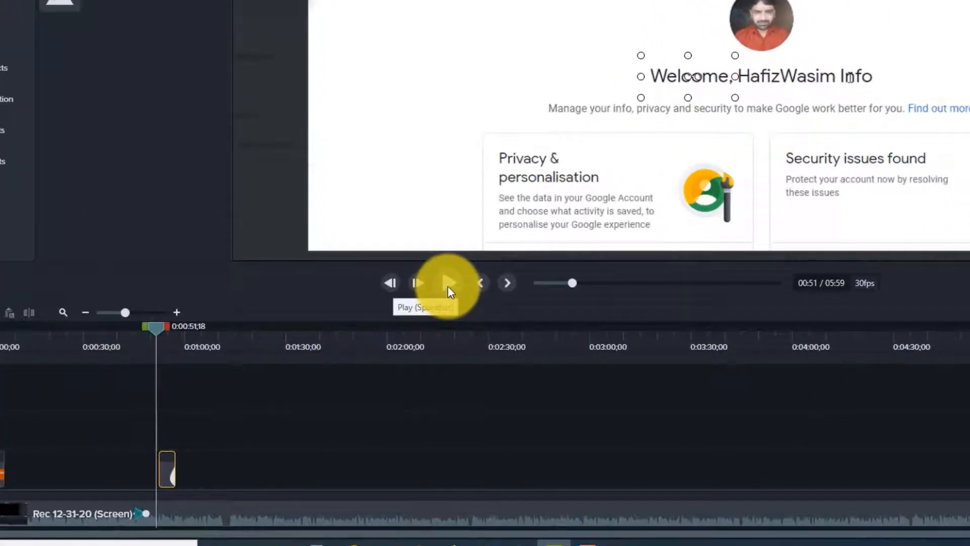
click(447, 286)
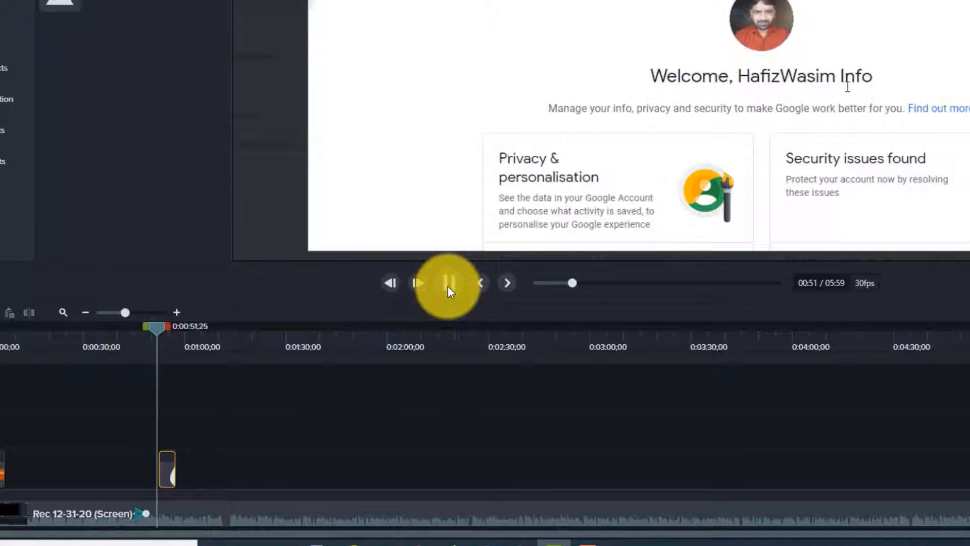
click(447, 286)
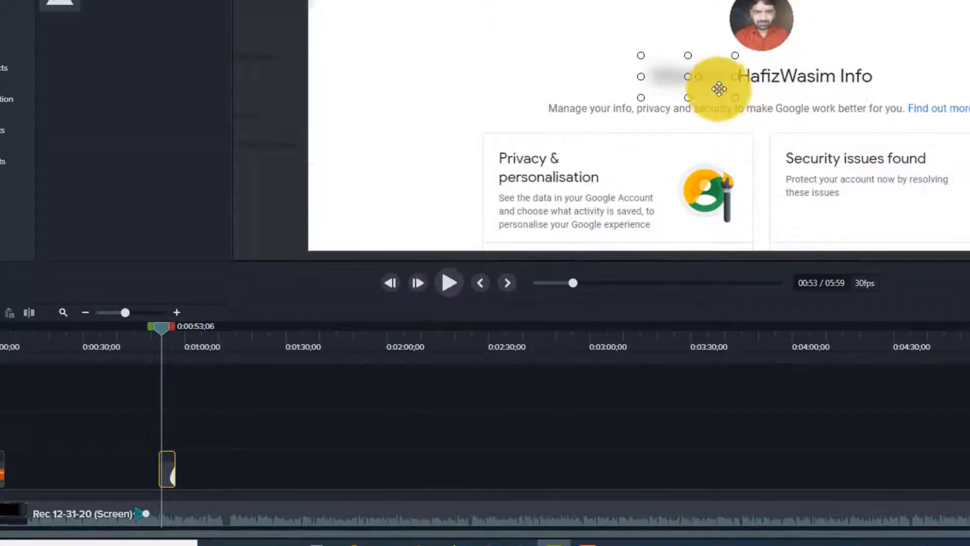
Extend the Blur clip along the timeline, then trim its end back to a shorter duration
click(171, 467)
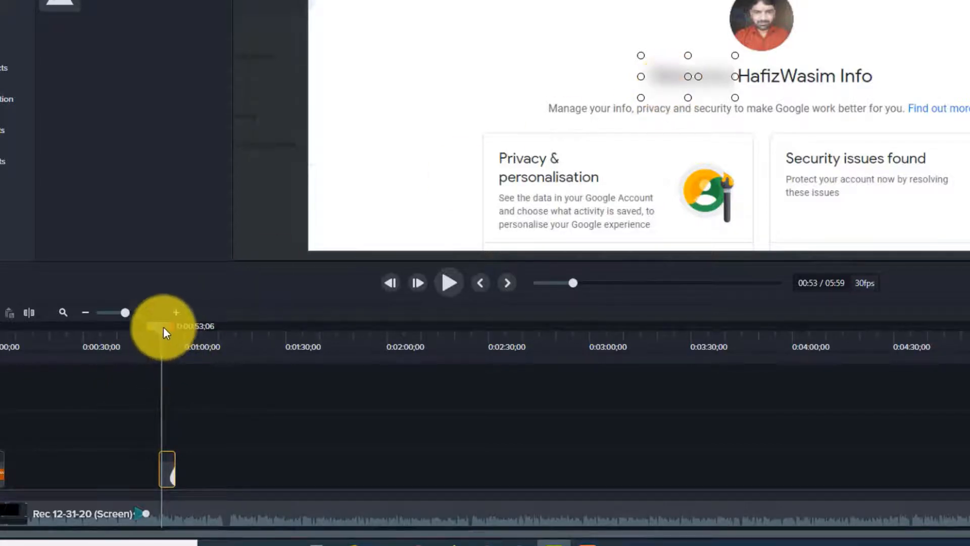
mouse_move(163, 326)
mouse_down()
mouse_move(250, 332)
mouse_move(161, 318)
mouse_up()
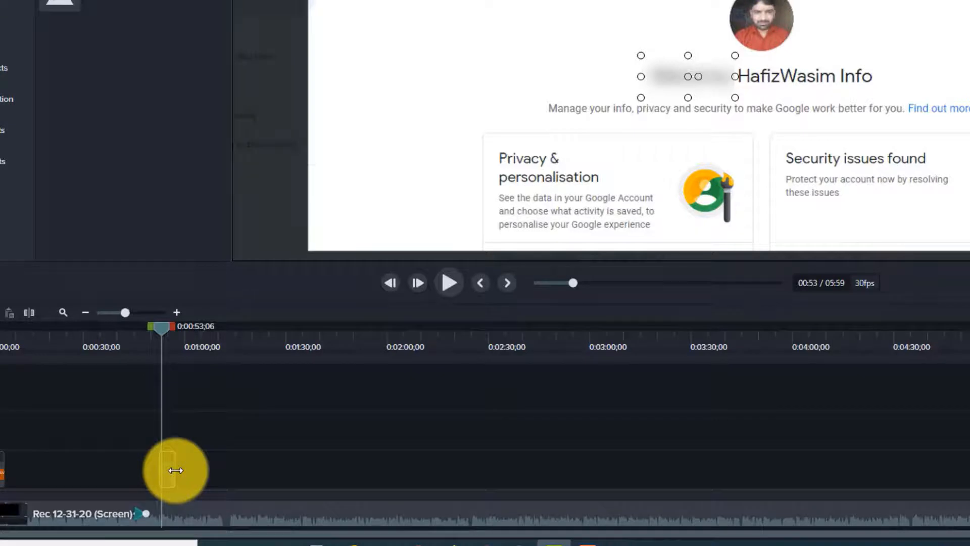
drag(176, 471, 969, 480)
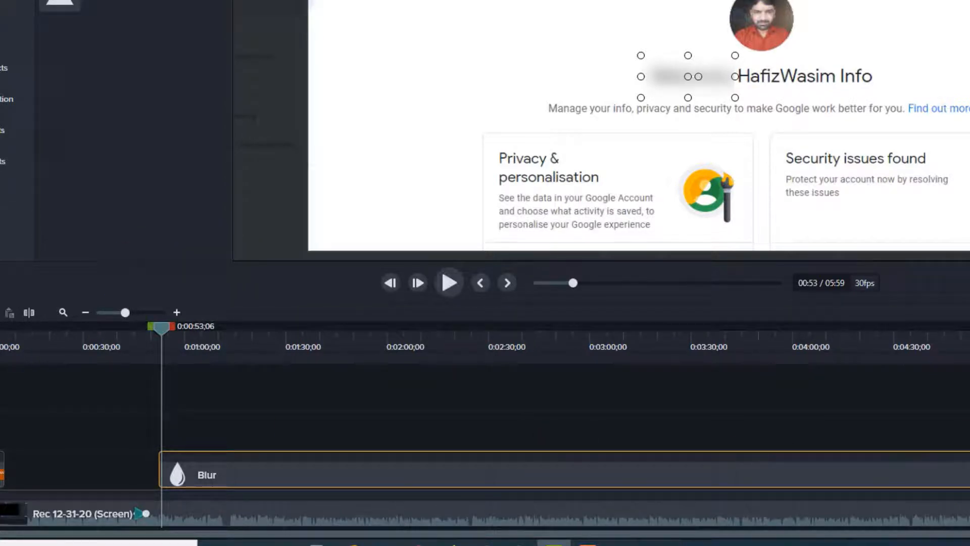
drag(918, 457, 307, 455)
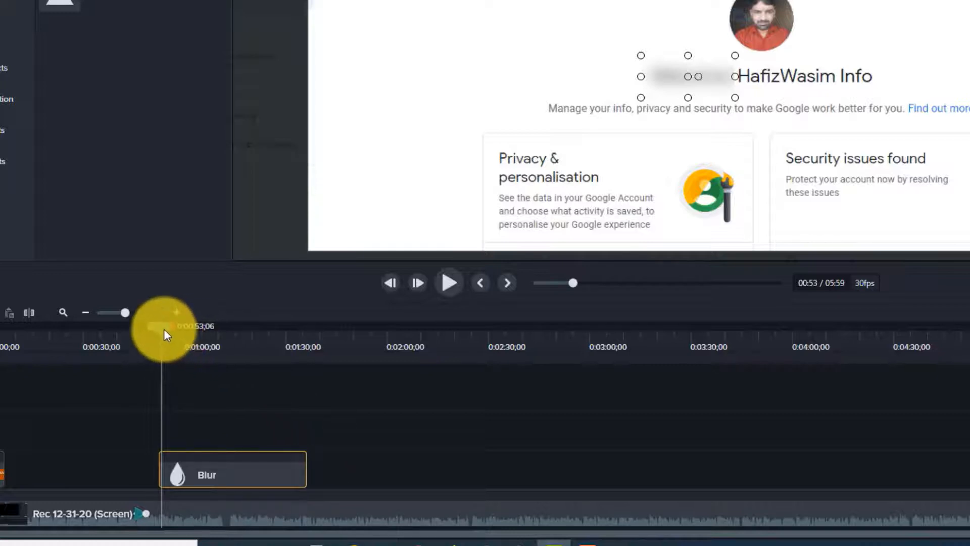
drag(163, 328, 260, 346)
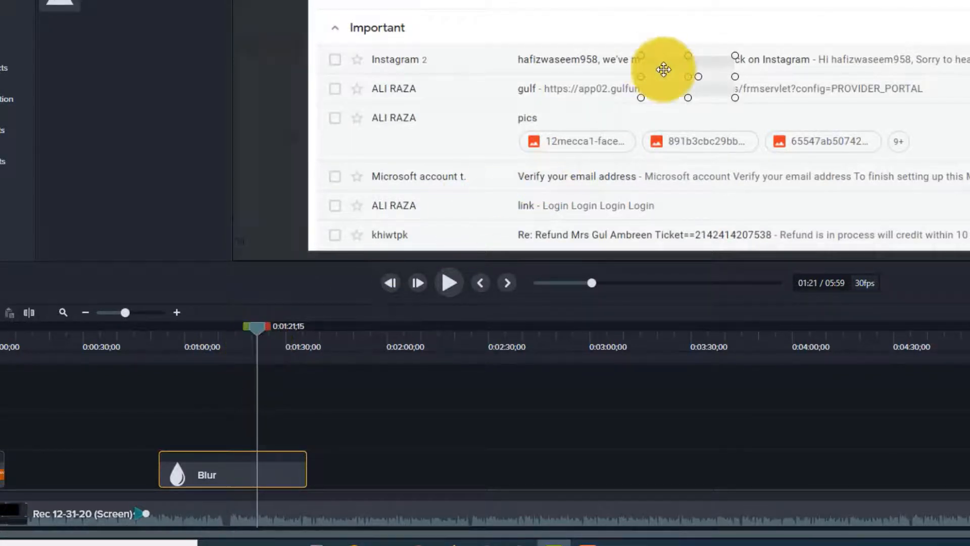
mouse_move(664, 67)
mouse_down()
mouse_move(669, 44)
mouse_move(666, 73)
mouse_up()
drag(256, 329, 159, 351)
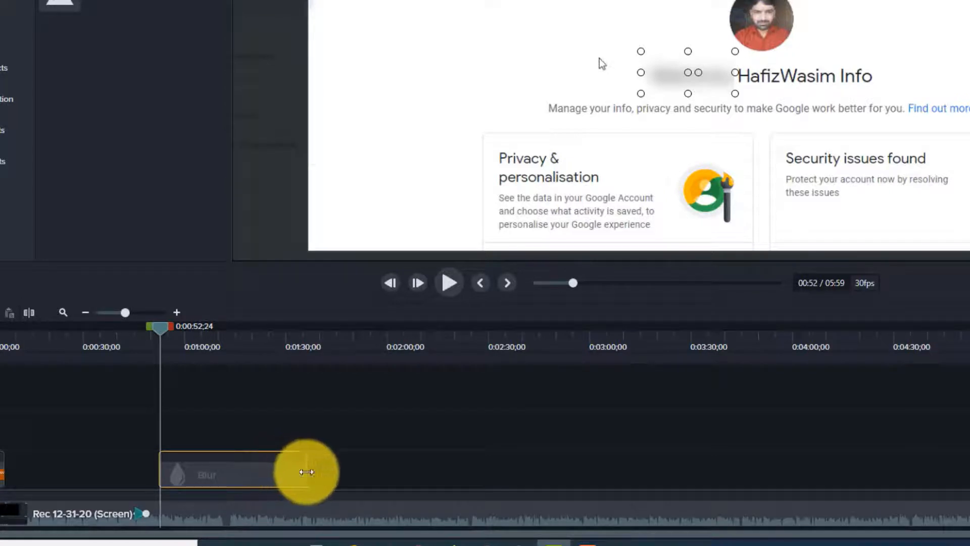
drag(305, 470, 251, 463)
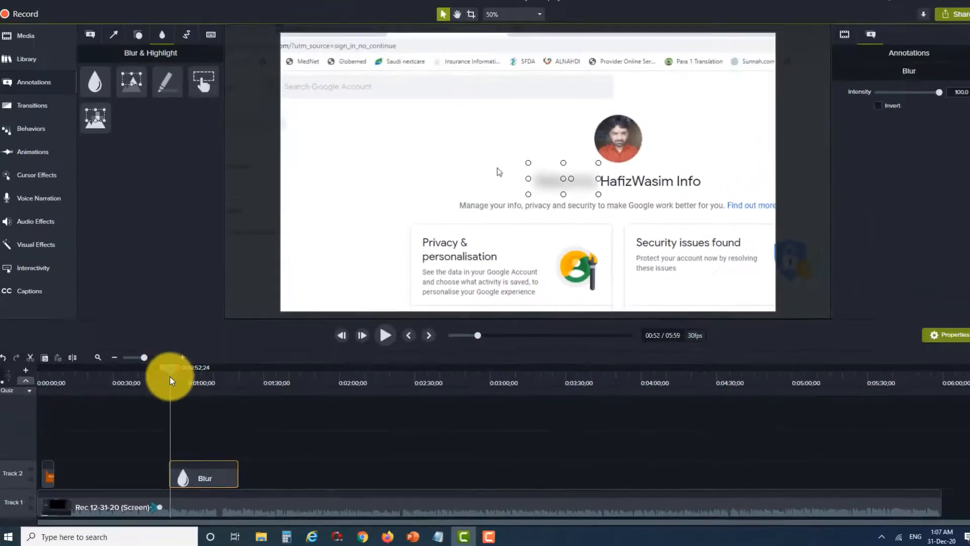
Delete the Blur annotation from the timeline
click(35, 91)
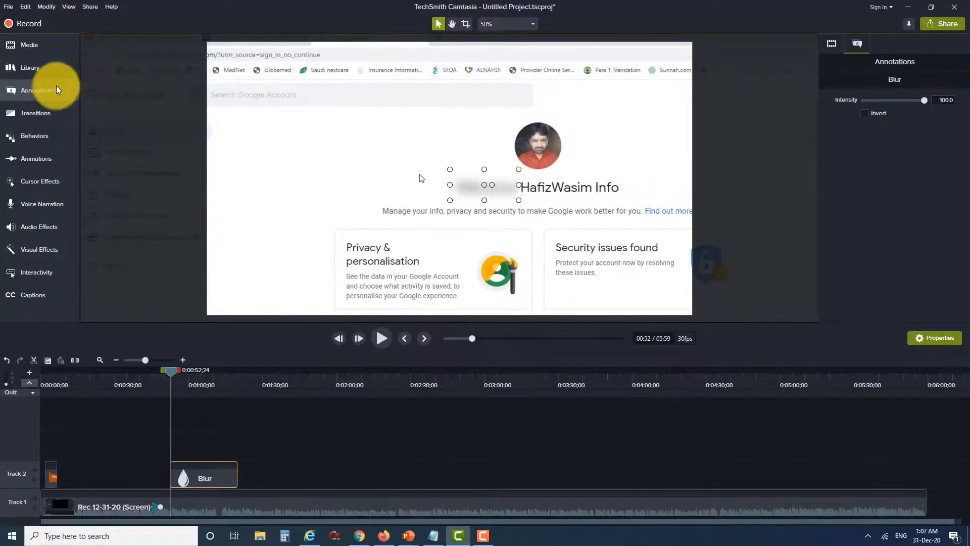
click(33, 92)
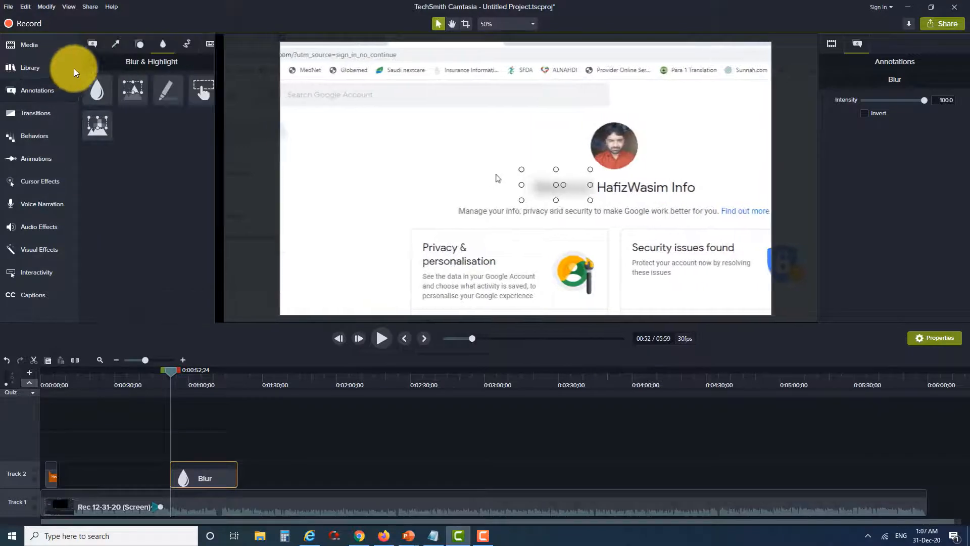
click(114, 43)
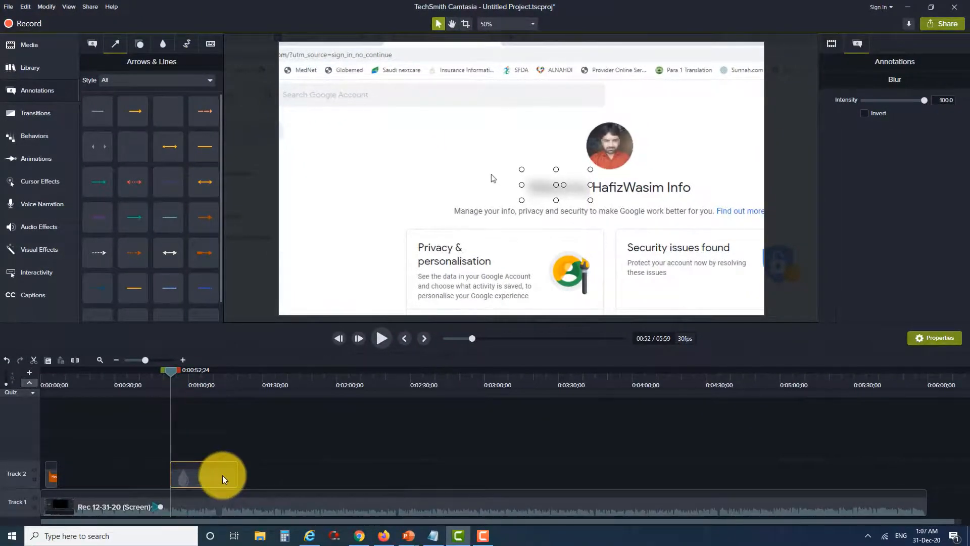
key(Delete)
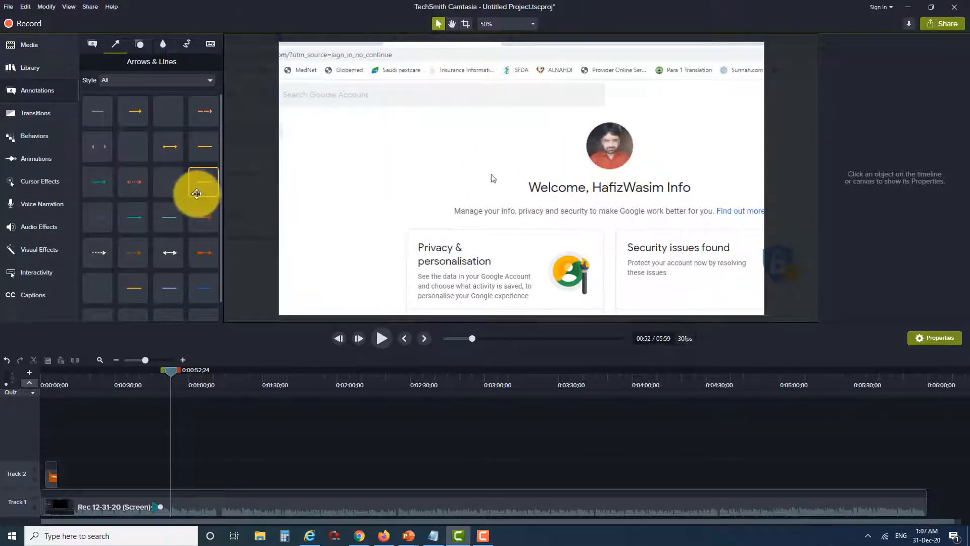
Add an Arrows & Lines line to the video and place it just left of the Welcome heading
click(92, 44)
click(106, 44)
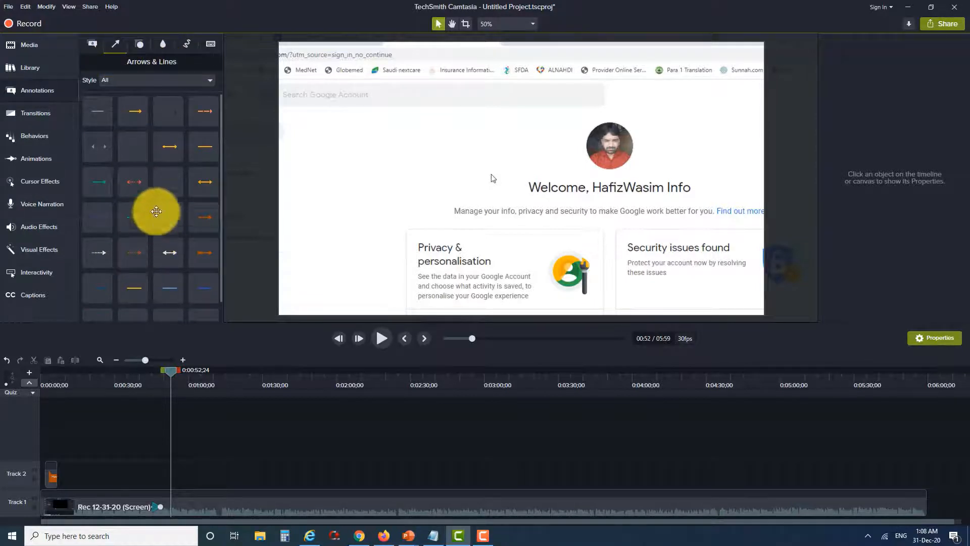
drag(134, 116, 511, 196)
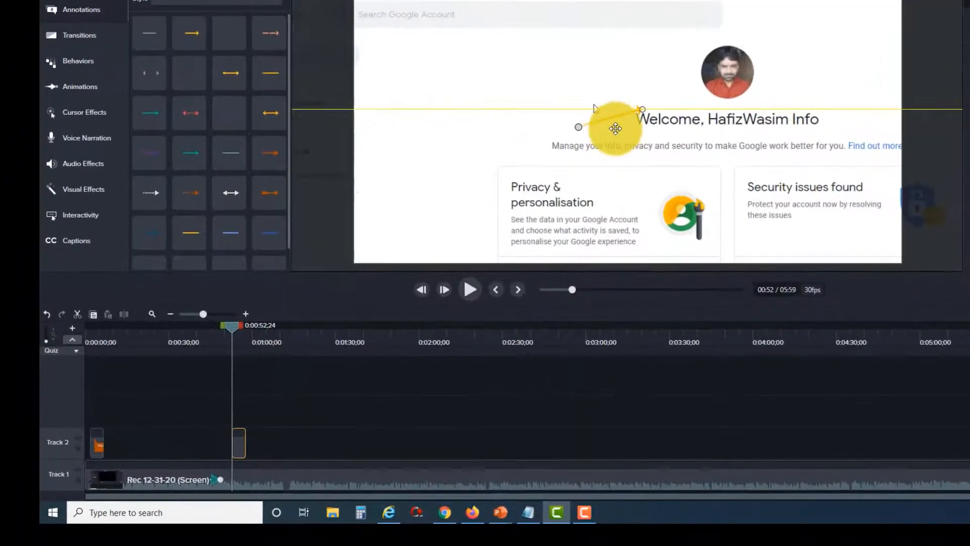
drag(616, 128, 611, 109)
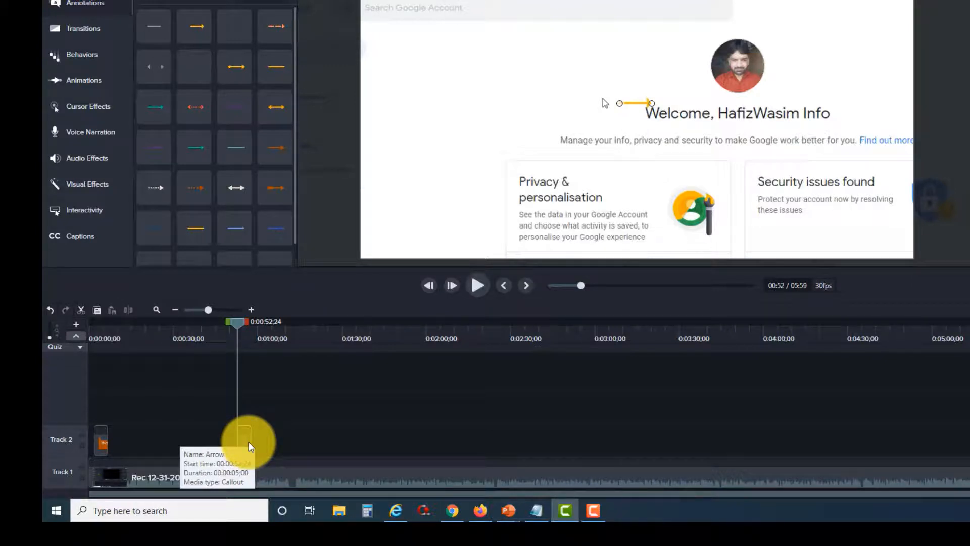
Reposition the line so it runs from the Privacy & personalisation card up to the profile photo
click(587, 514)
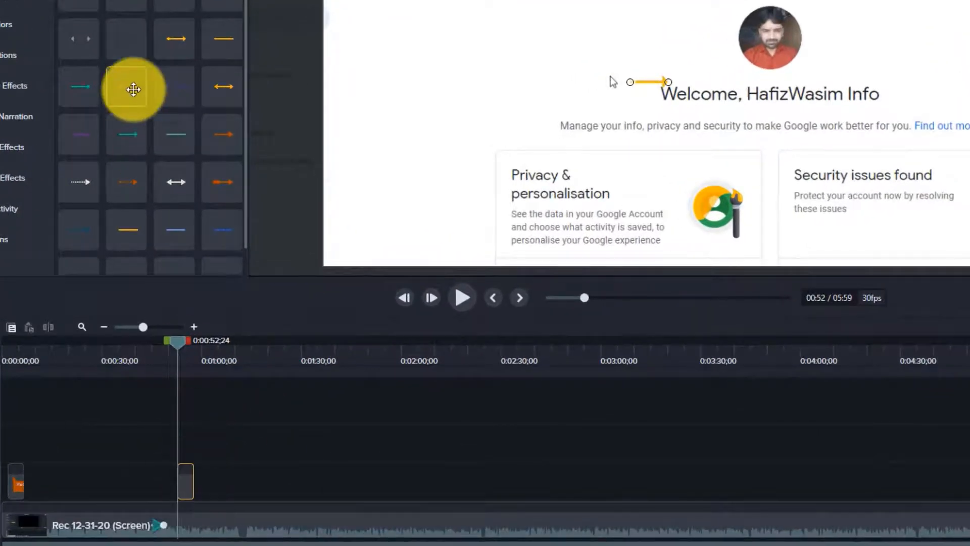
click(185, 481)
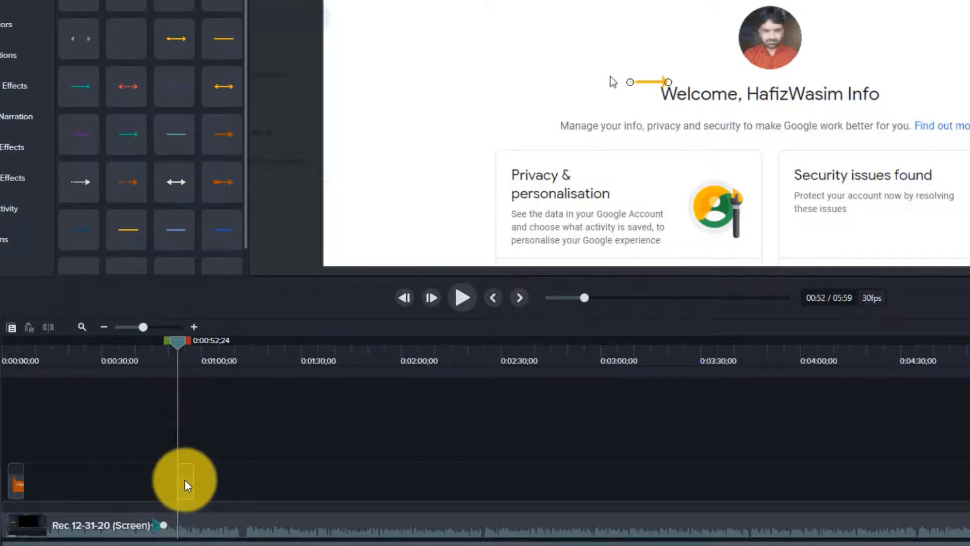
drag(631, 82, 476, 160)
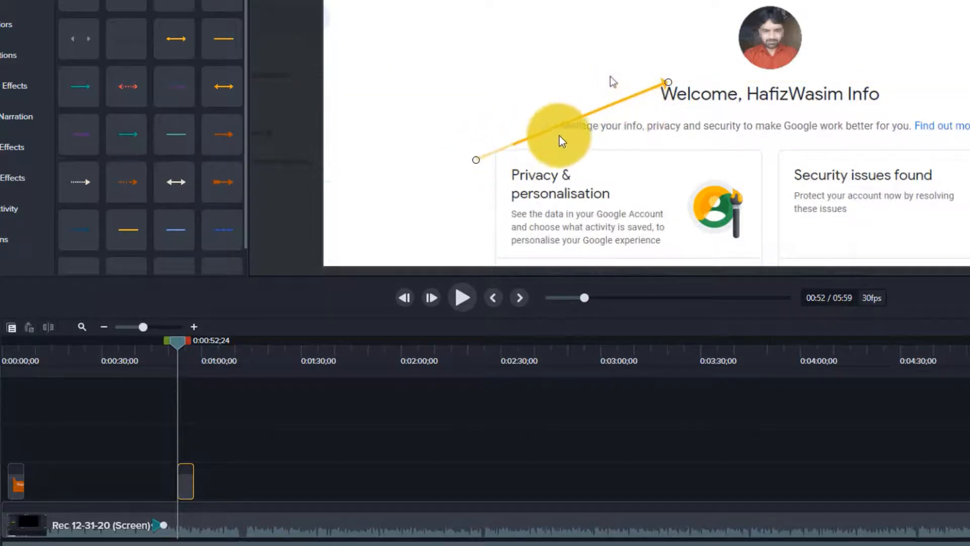
drag(668, 83, 731, 41)
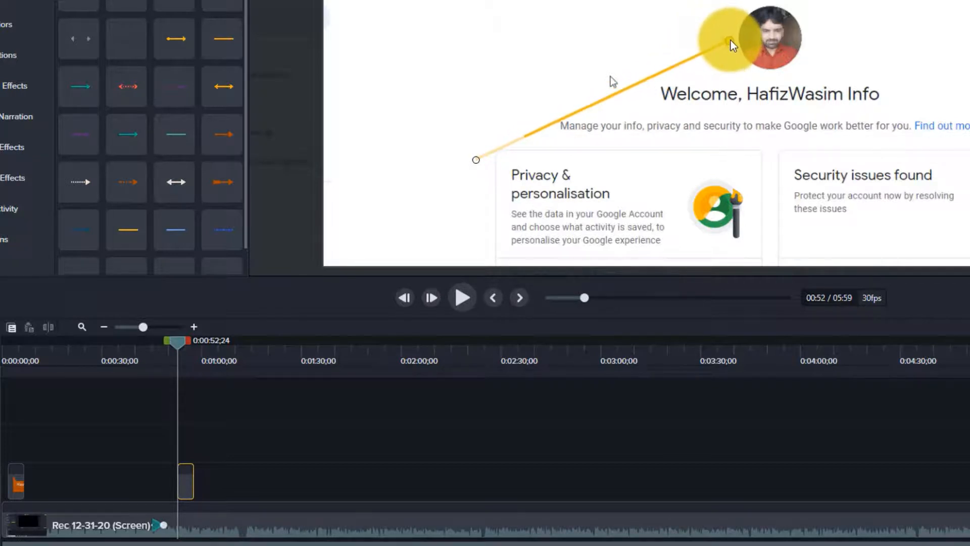
drag(481, 160, 648, 164)
drag(653, 166, 619, 172)
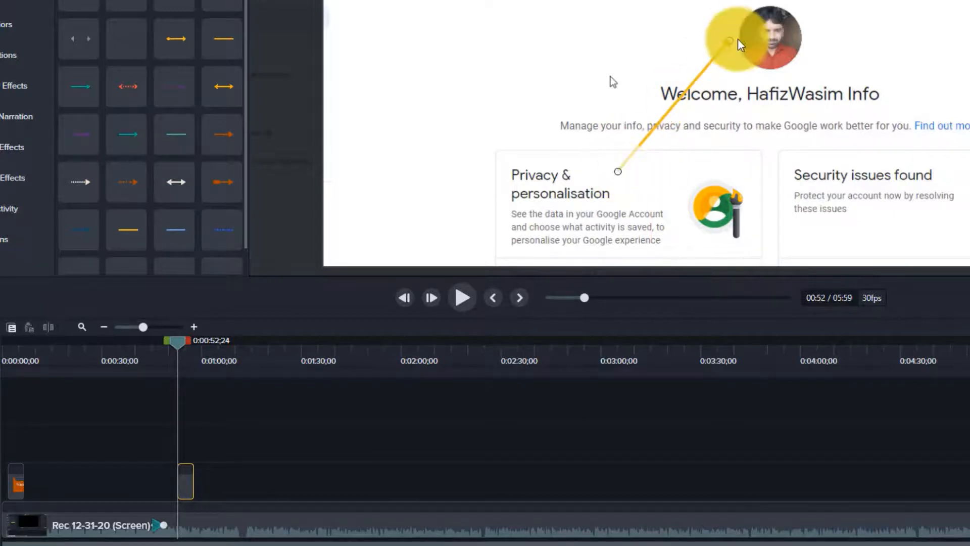
drag(731, 43, 738, 55)
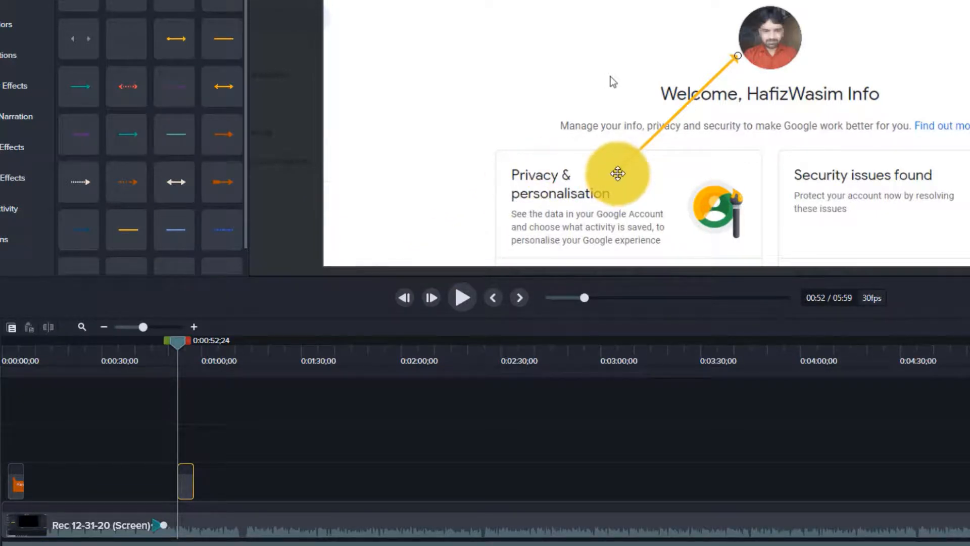
drag(617, 174, 479, 62)
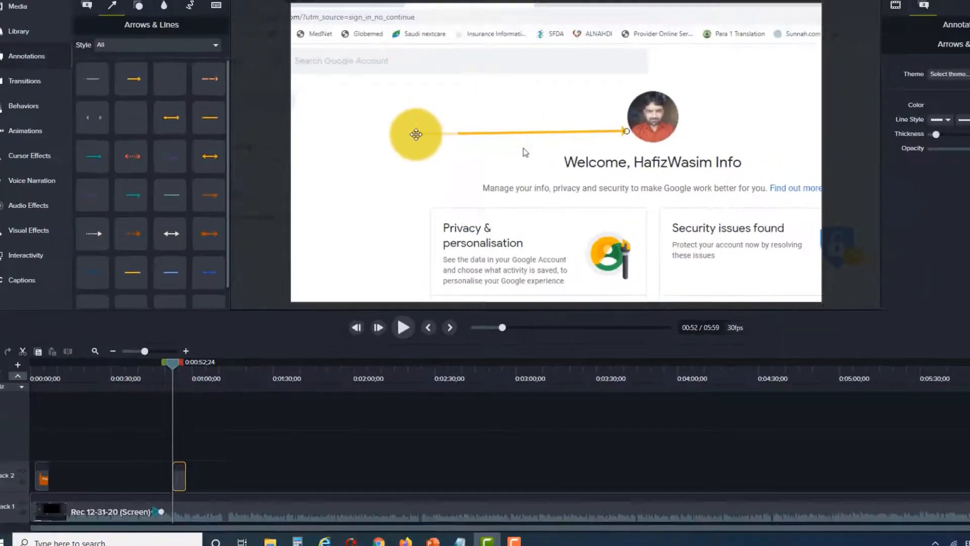
drag(478, 59, 506, 139)
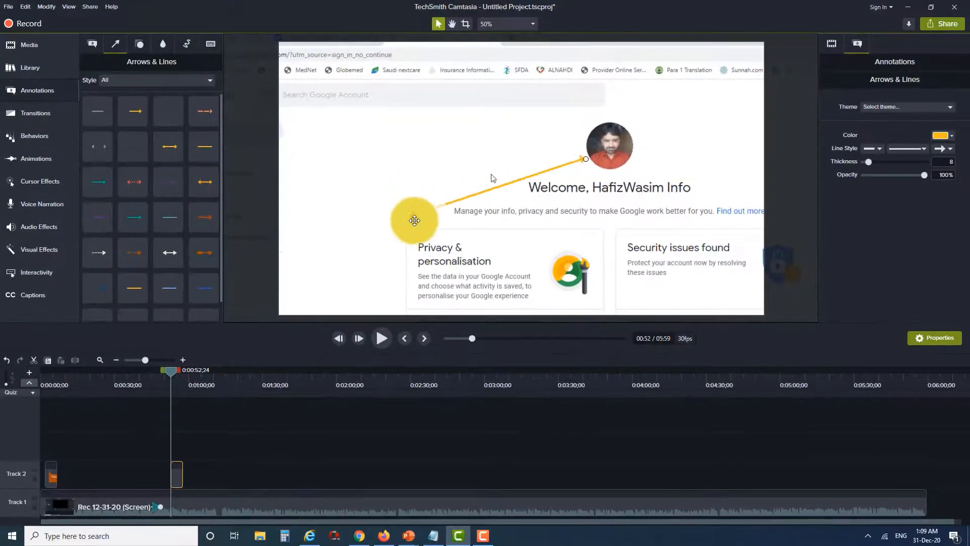
drag(415, 221, 495, 255)
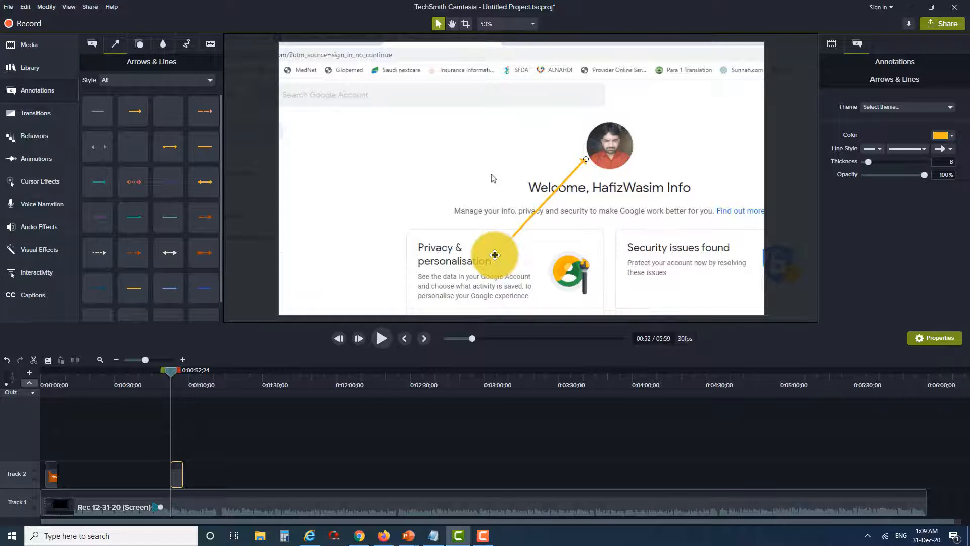
mouse_move(495, 255)
mouse_down()
mouse_move(472, 256)
mouse_move(487, 251)
mouse_move(442, 238)
mouse_move(500, 254)
mouse_up()
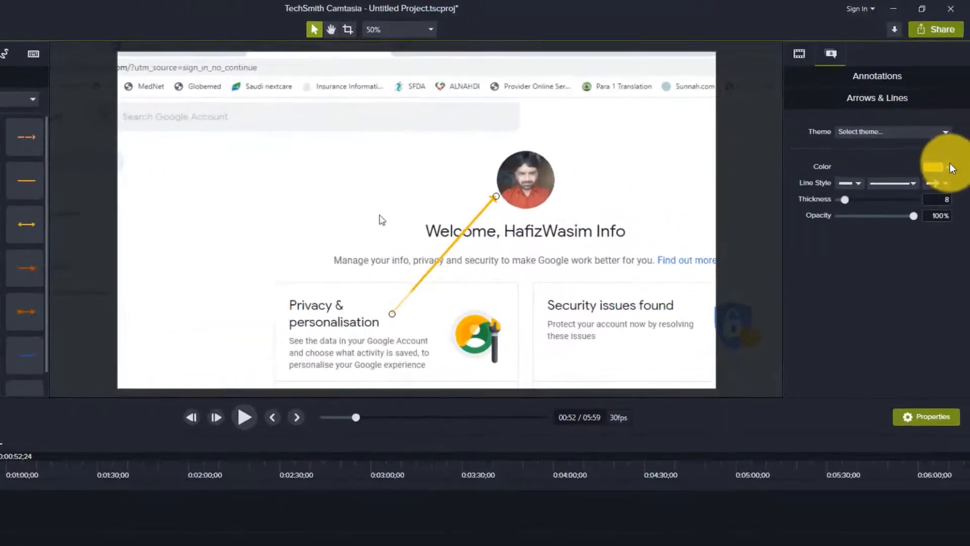
Change the line's colour to a light tan, hex DEC37C
click(952, 168)
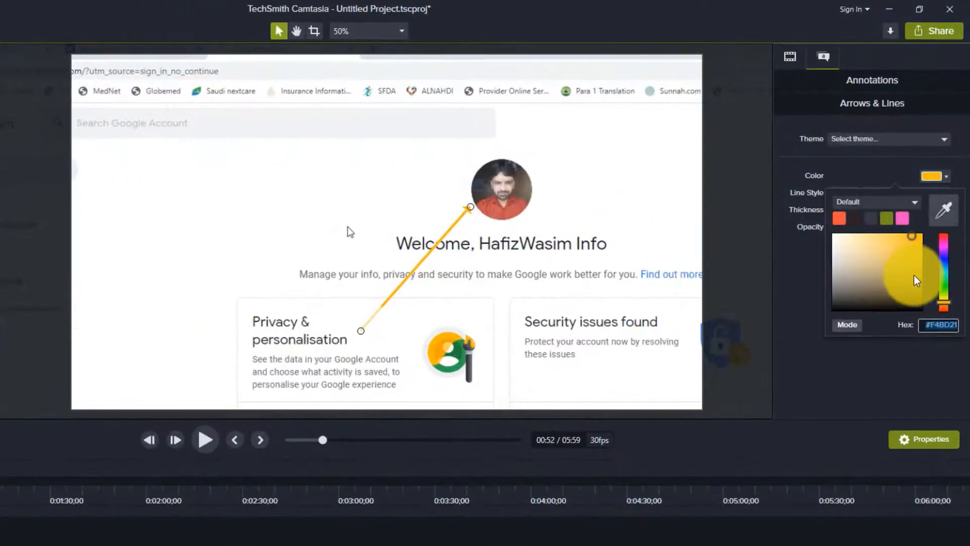
mouse_move(917, 264)
mouse_down()
mouse_move(902, 277)
mouse_move(844, 249)
mouse_move(845, 238)
mouse_move(877, 292)
mouse_up()
mouse_move(930, 278)
mouse_down()
mouse_move(901, 271)
mouse_move(914, 244)
mouse_move(866, 248)
mouse_move(857, 265)
mouse_up()
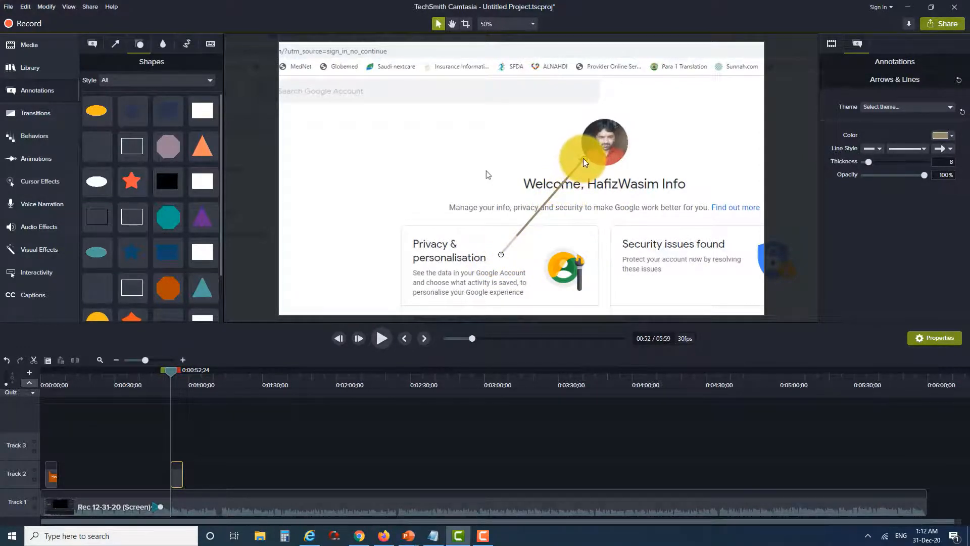
drag(583, 158, 578, 159)
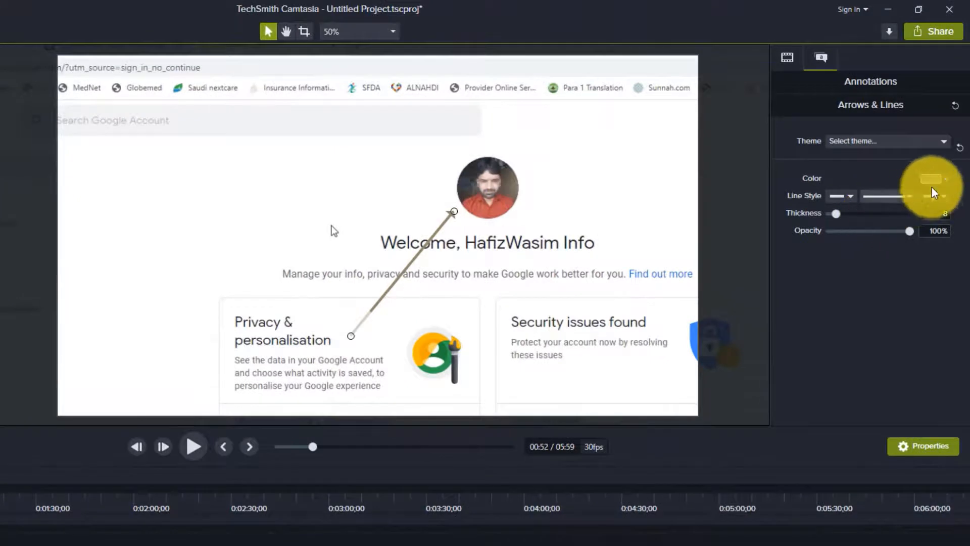
click(934, 181)
click(913, 253)
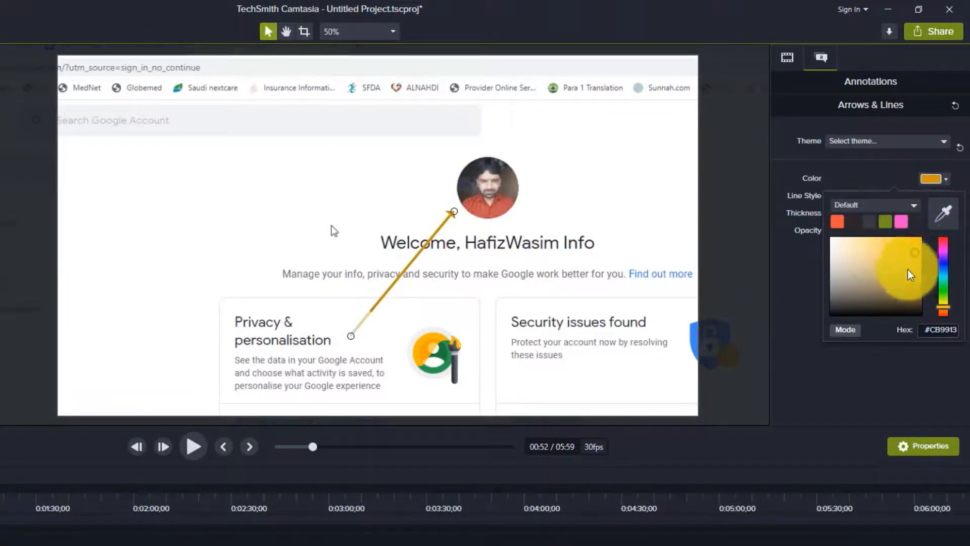
mouse_move(910, 275)
mouse_down()
mouse_move(888, 304)
mouse_move(806, 282)
mouse_move(850, 268)
mouse_move(849, 256)
mouse_move(871, 246)
mouse_up()
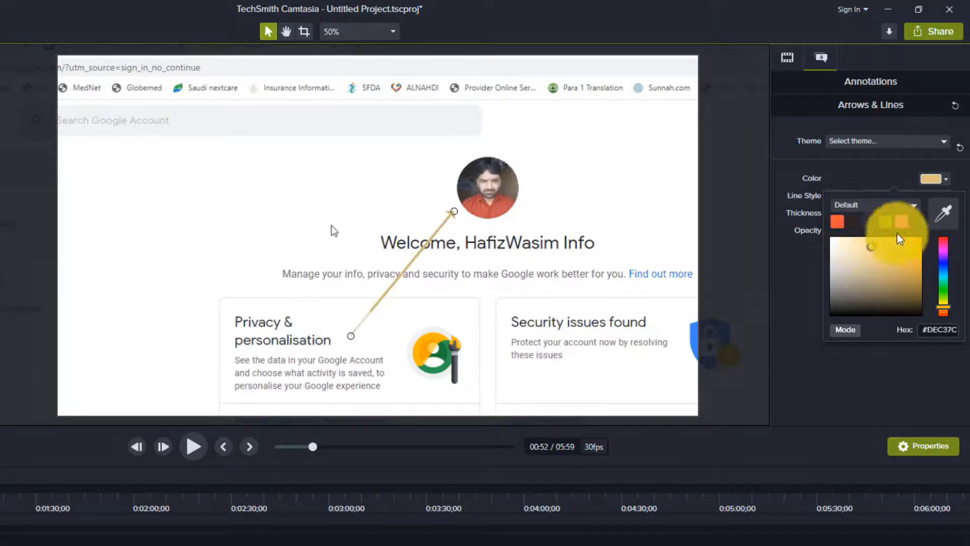
click(857, 165)
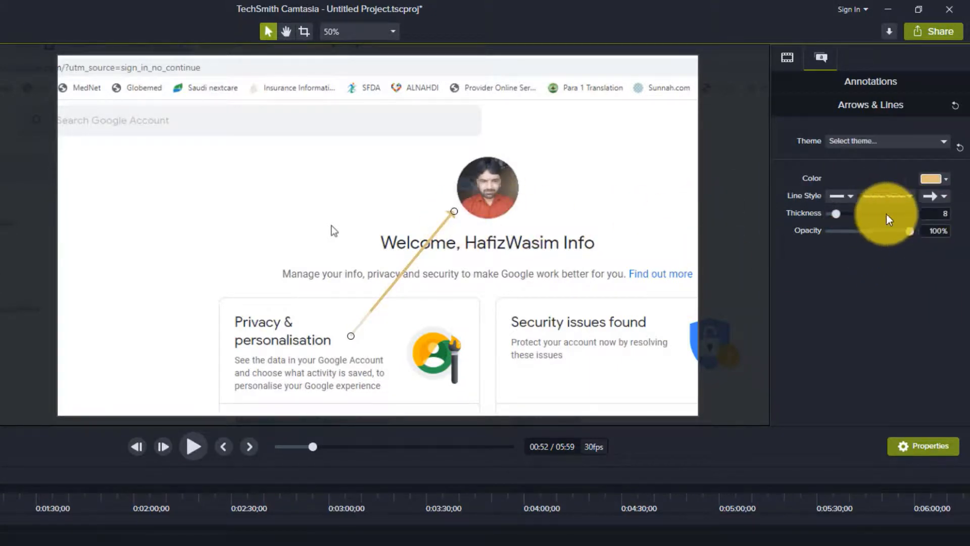
Set the arrow's thickness to 40 and stretch it from the Privacy card's left edge toward the profile photo
drag(836, 214, 902, 215)
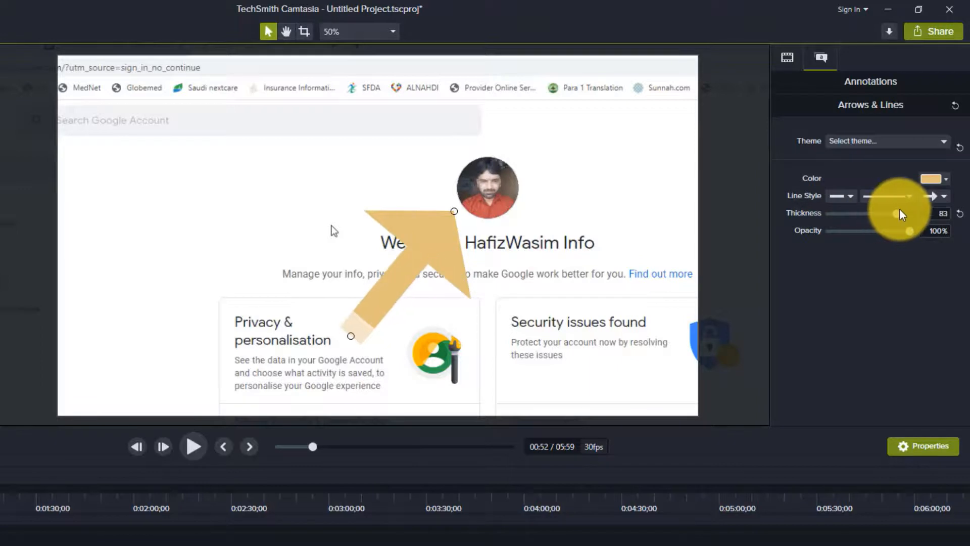
drag(369, 320, 213, 325)
drag(324, 223, 410, 162)
drag(848, 217, 848, 214)
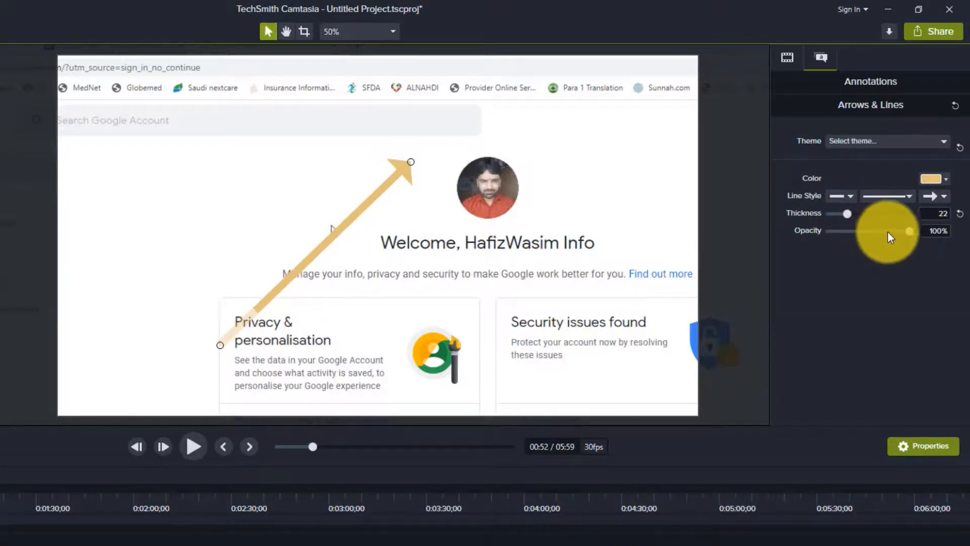
mouse_move(910, 232)
mouse_down()
mouse_move(877, 233)
mouse_move(920, 233)
mouse_up()
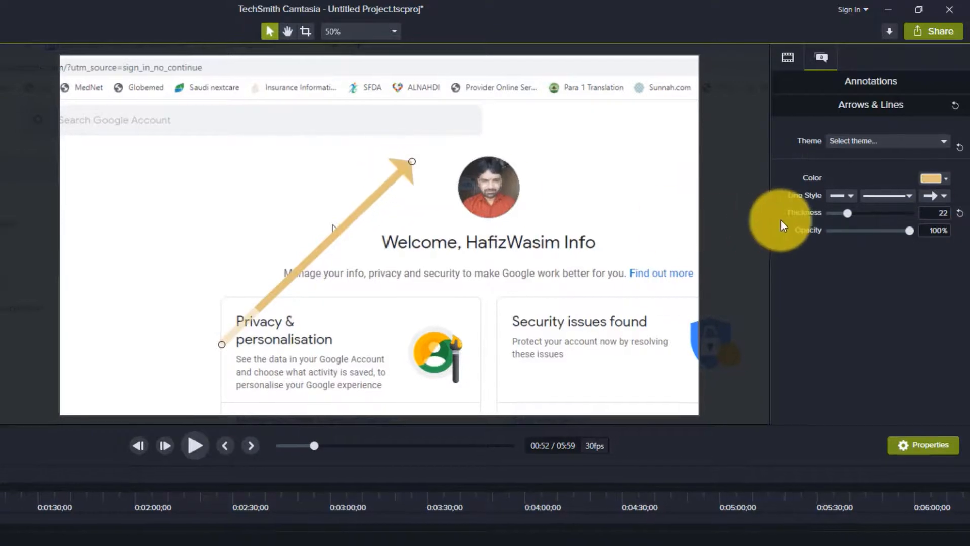
drag(848, 214, 862, 215)
mouse_move(535, 133)
mouse_down()
mouse_move(513, 156)
mouse_move(529, 160)
mouse_up()
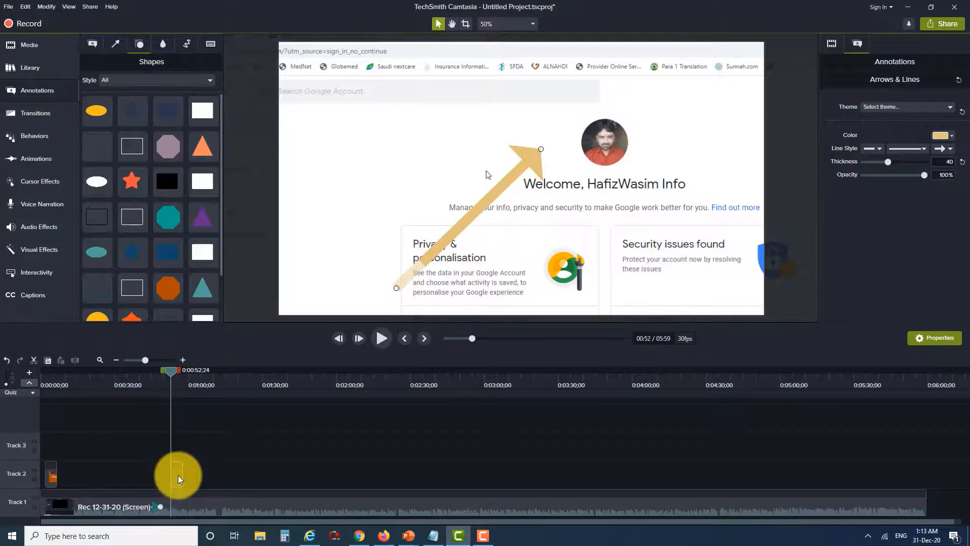
Delete the arrow annotation
key(Delete)
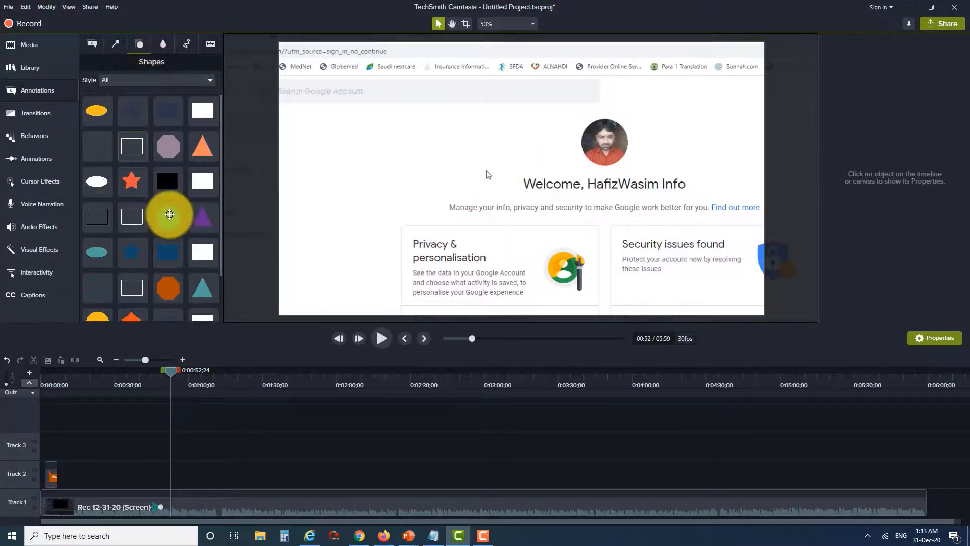
Try out an ellipse shape beside the Welcome heading, enlarging it into a tall oval before deleting it
scroll(195, 230, down, 2)
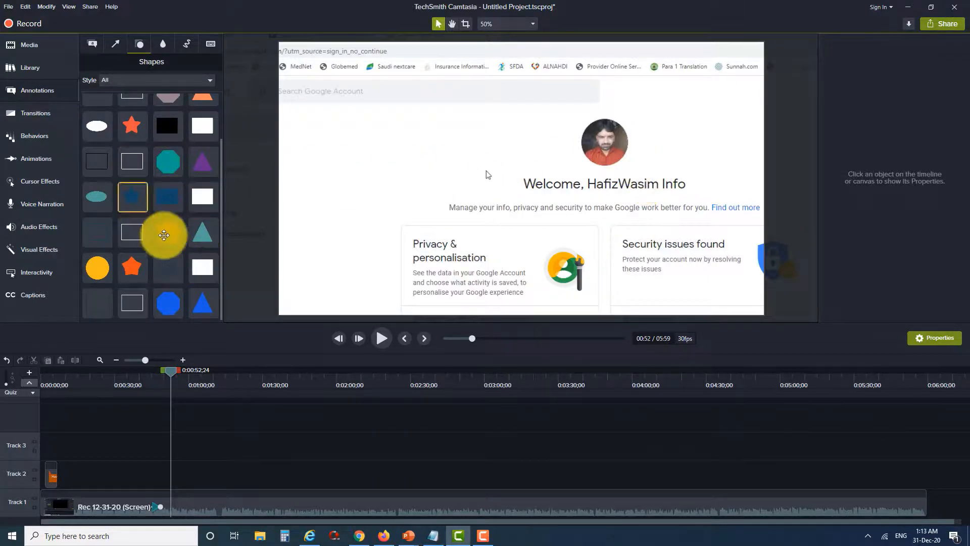
scroll(162, 234, up, 2)
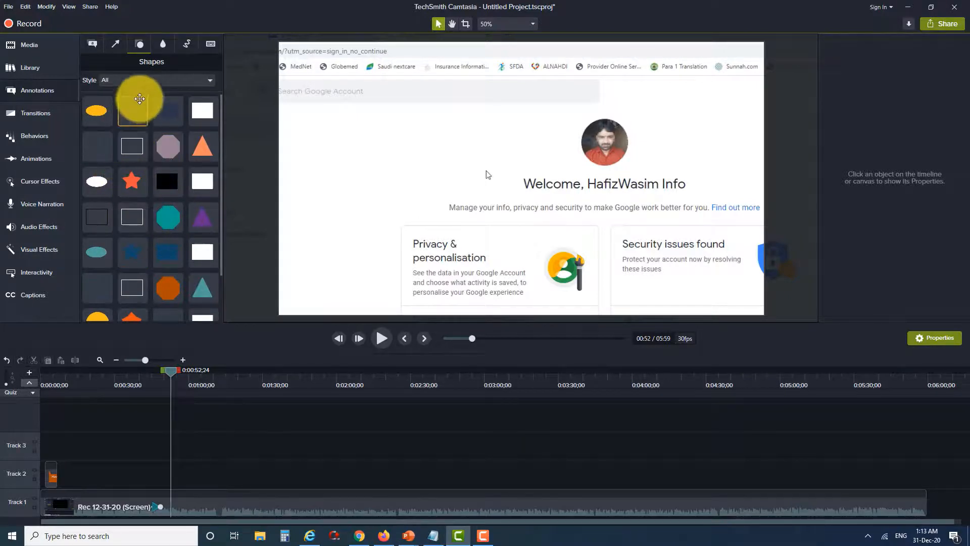
click(116, 45)
click(136, 46)
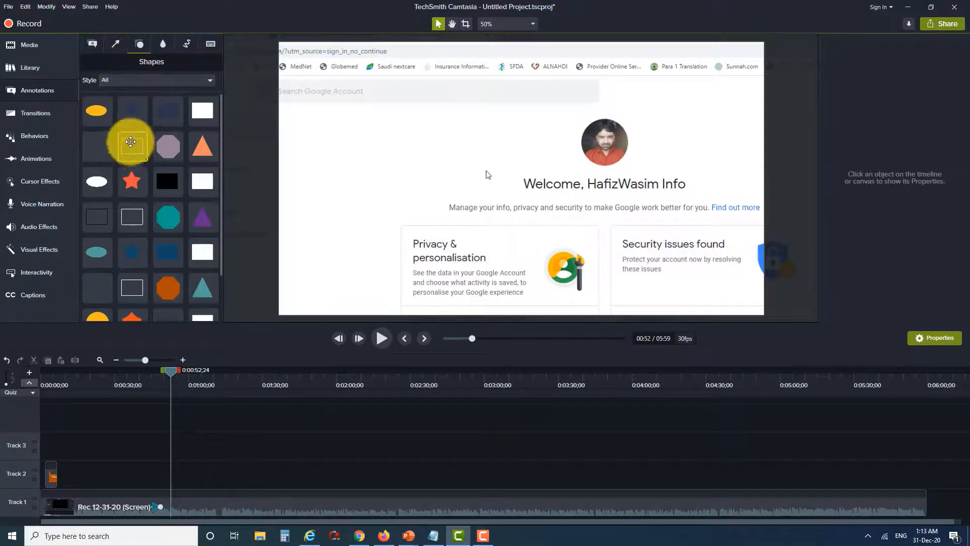
mouse_move(102, 117)
mouse_down()
mouse_move(522, 178)
mouse_move(362, 146)
mouse_up()
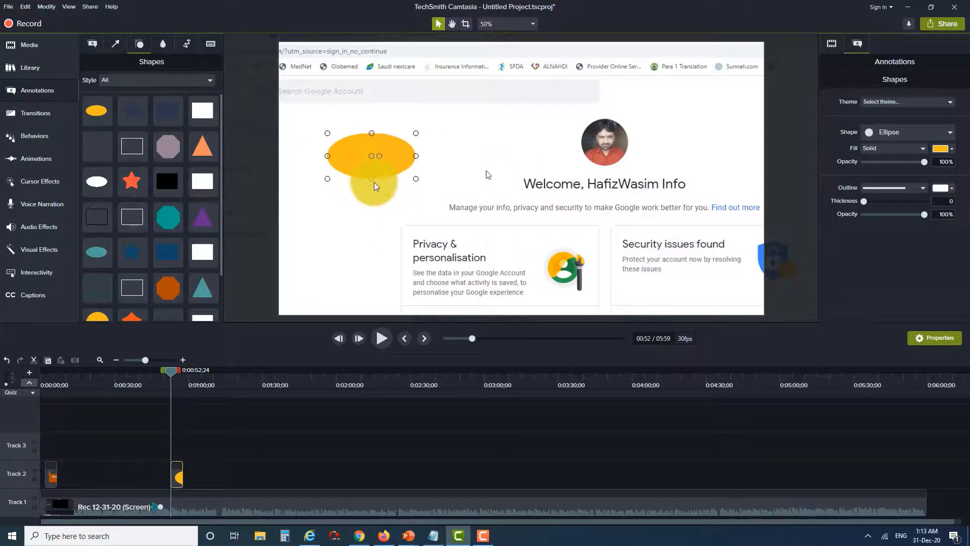
drag(373, 183, 372, 262)
drag(418, 204, 423, 255)
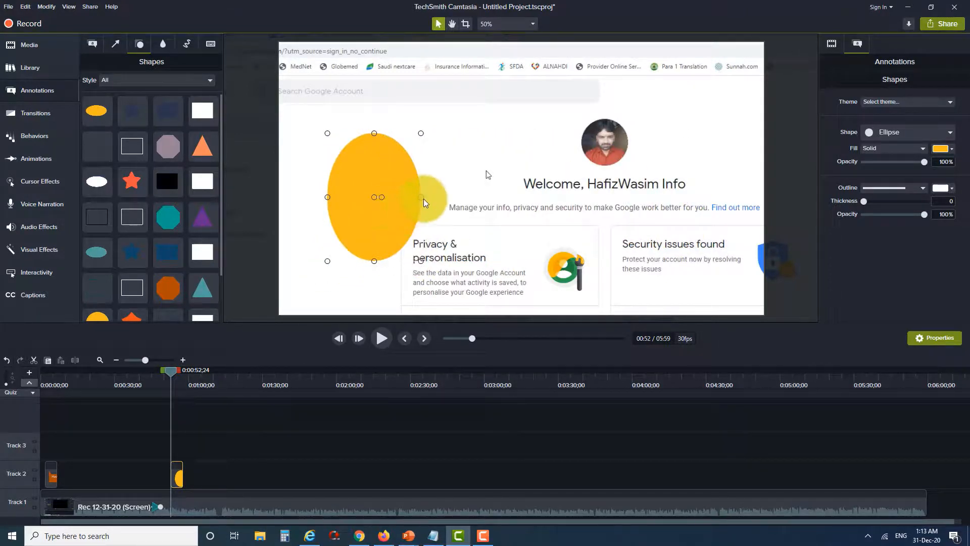
drag(421, 197, 434, 196)
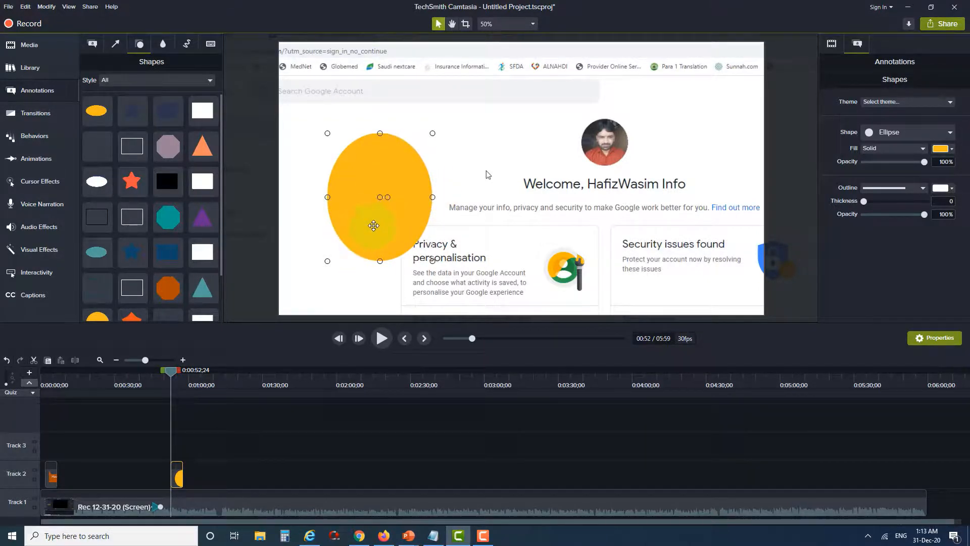
key(Delete)
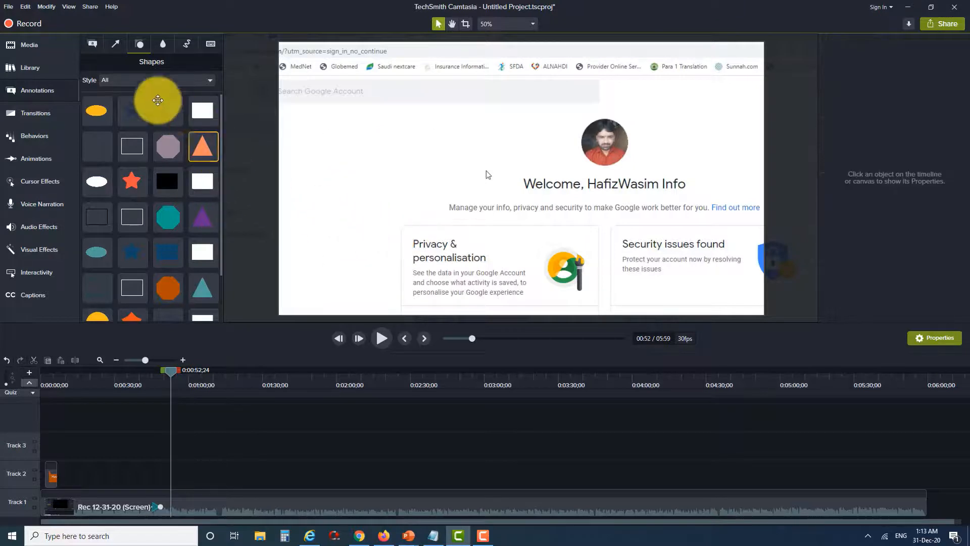
Add a Blur annotation over the Welcome heading at the playhead position
click(161, 45)
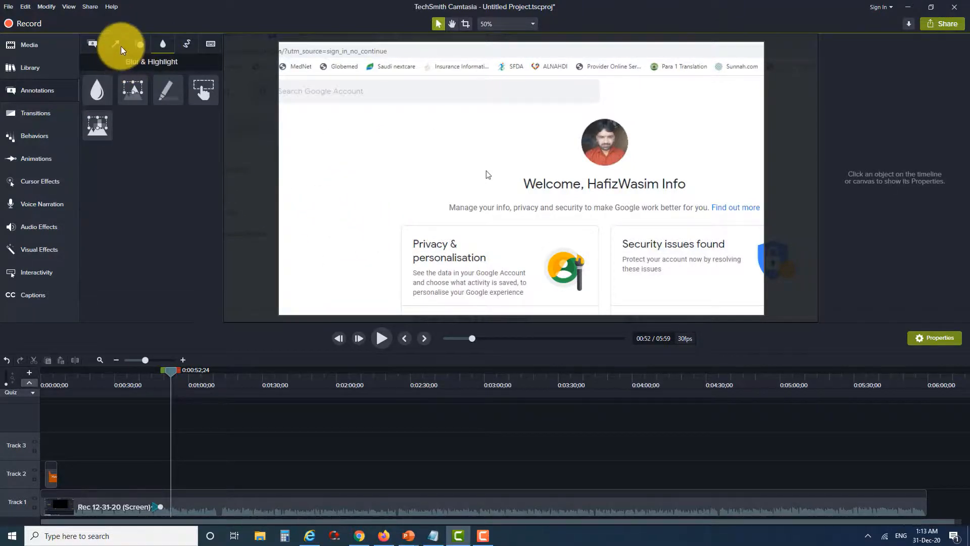
click(120, 46)
click(98, 45)
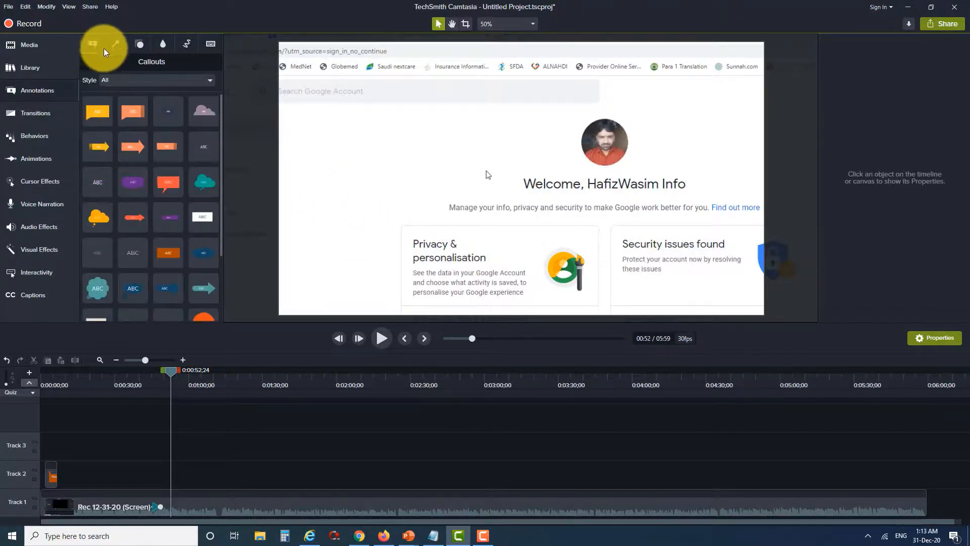
click(138, 43)
click(162, 45)
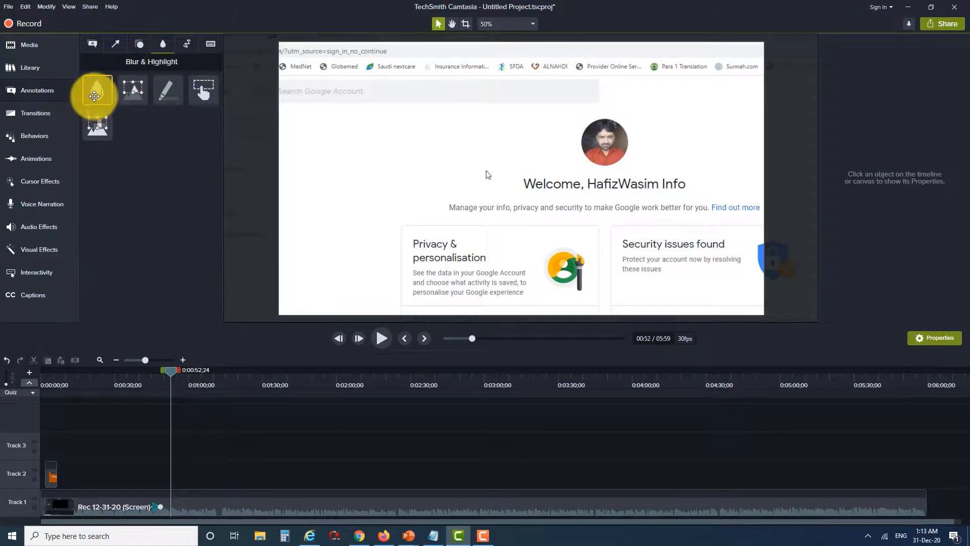
double_click(94, 96)
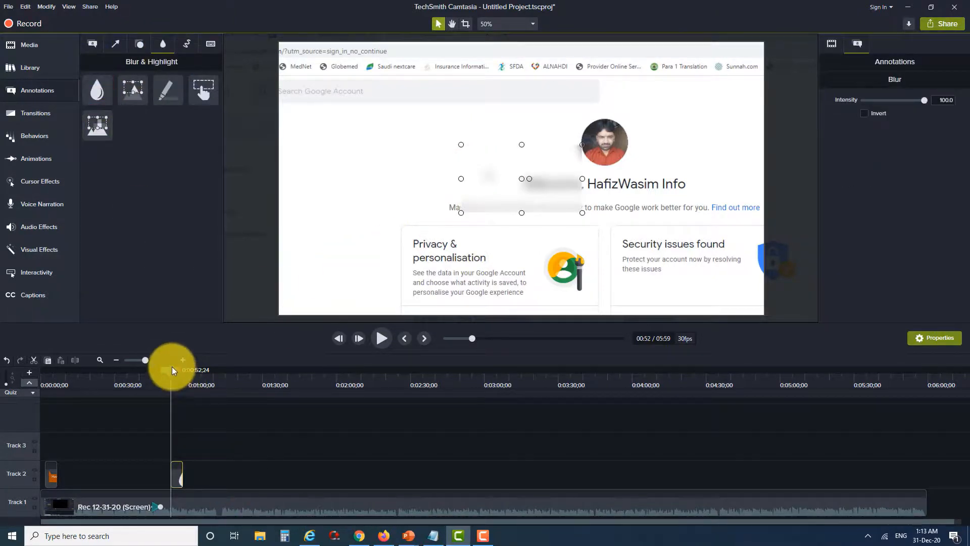
drag(171, 369, 175, 369)
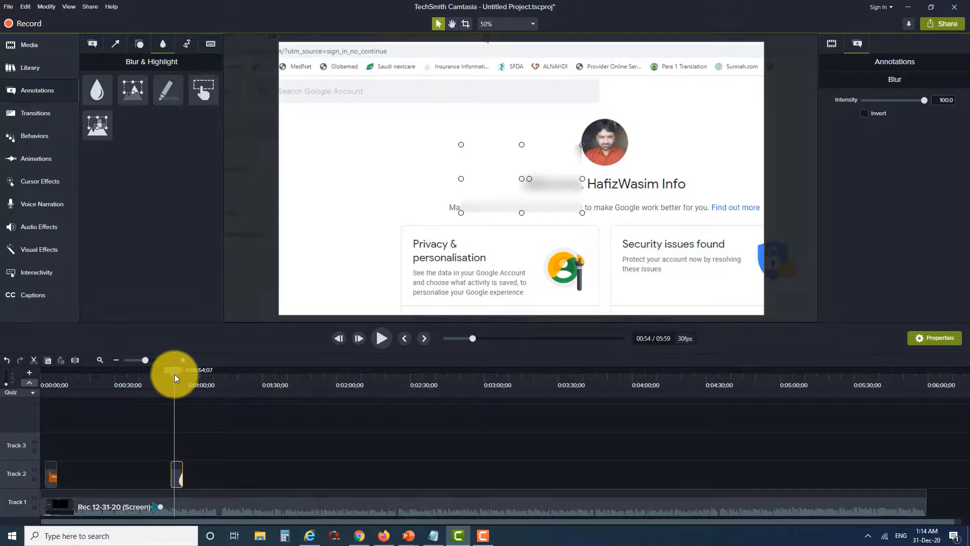
drag(174, 373, 172, 375)
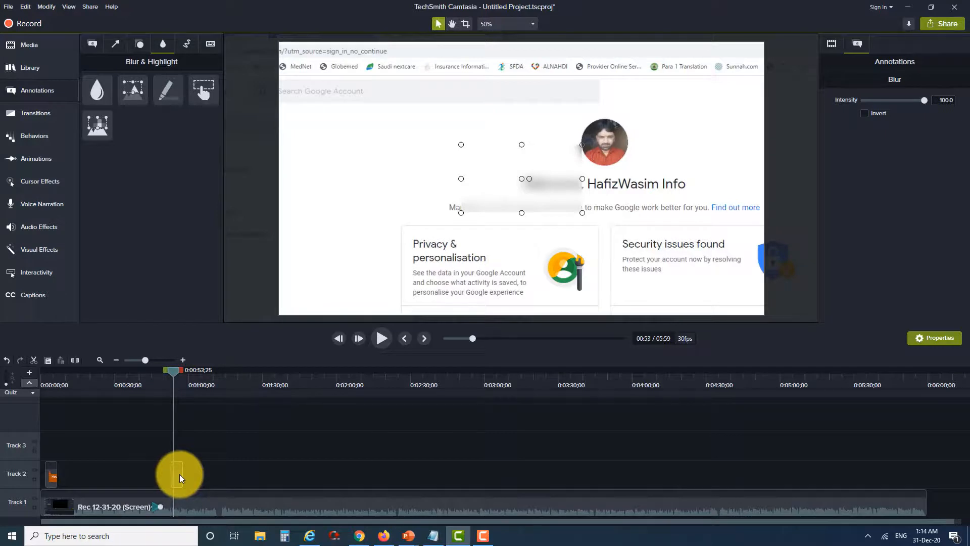
drag(180, 474, 186, 475)
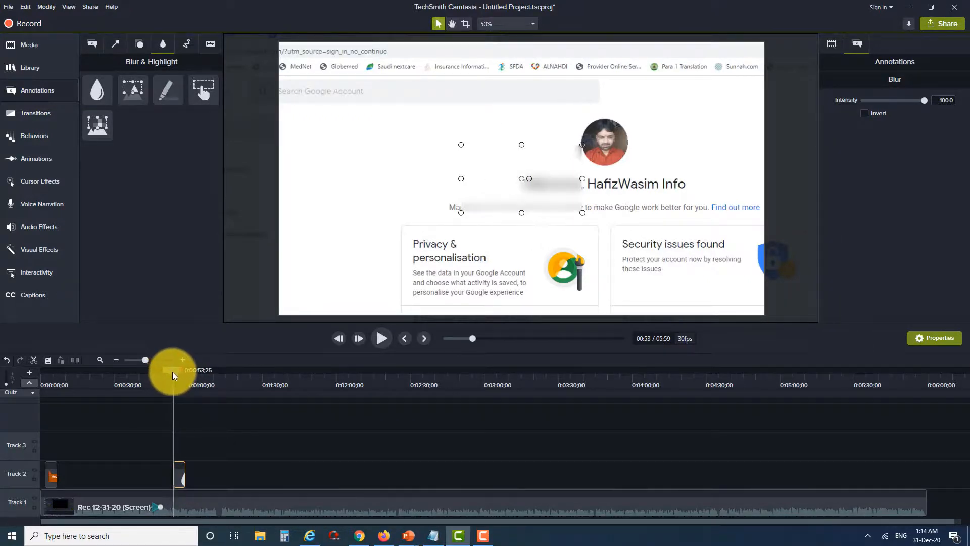
Lengthen the Blur clip on the timeline and move the playhead to about 1:37
drag(171, 372, 170, 374)
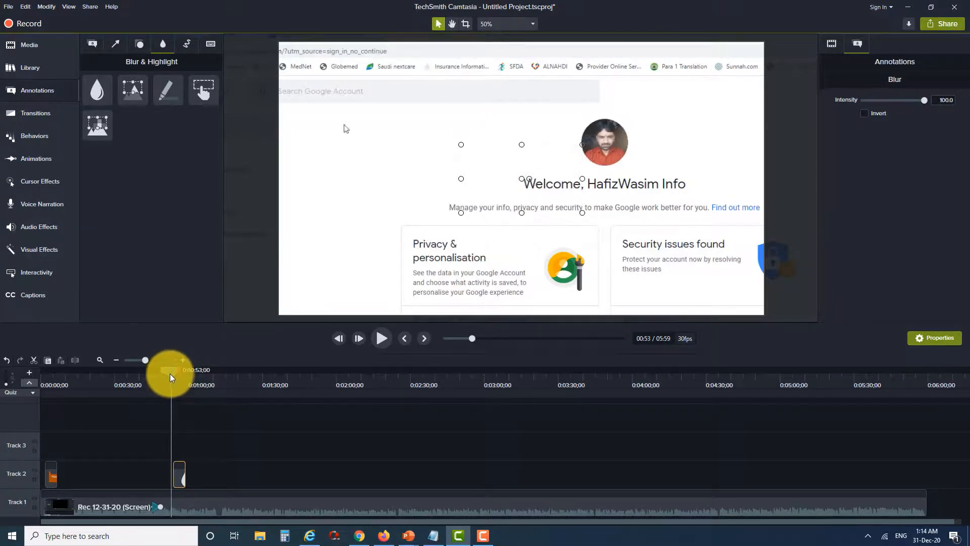
drag(185, 477, 280, 479)
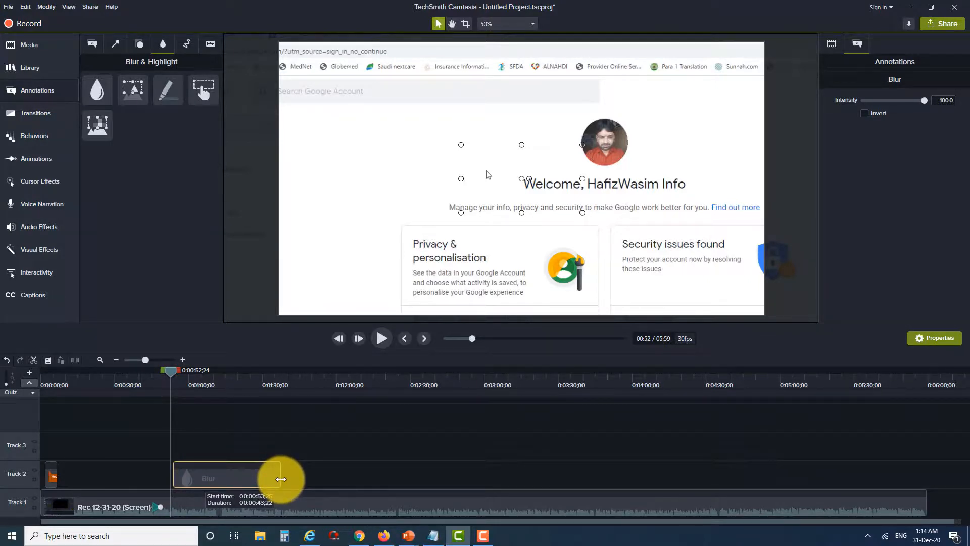
drag(281, 479, 235, 475)
drag(175, 377, 281, 388)
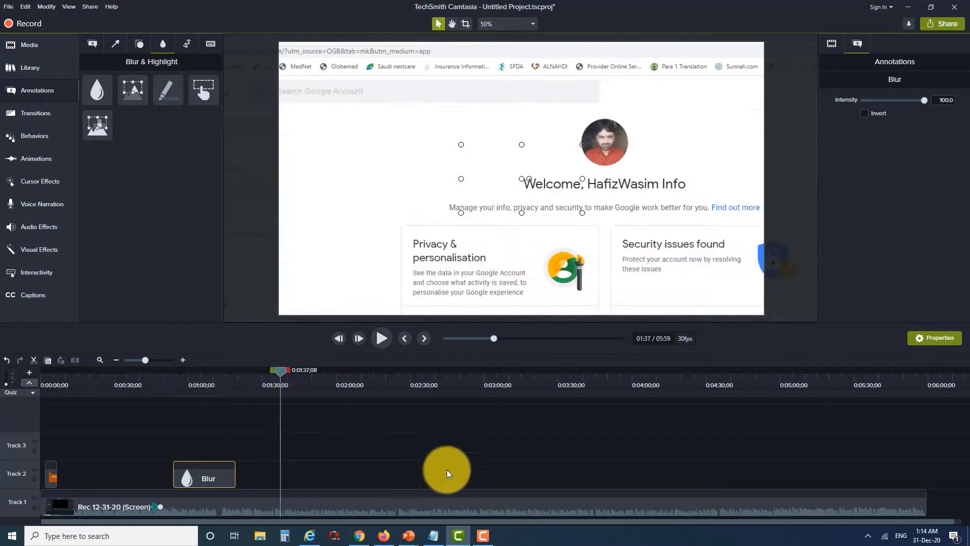
Browse the Sketch Motion, Blur & Highlight, Shapes, Arrows & Lines and Callouts annotation categories
click(184, 47)
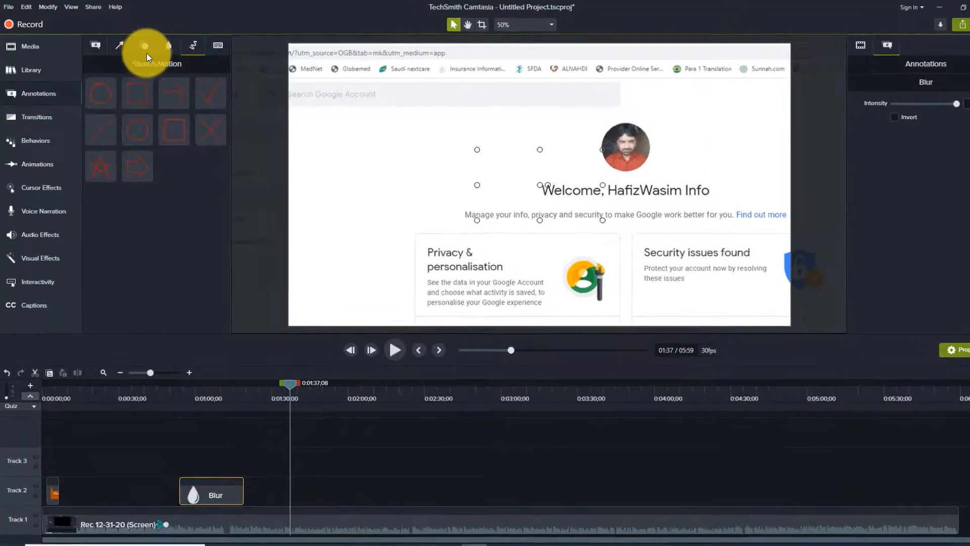
click(169, 46)
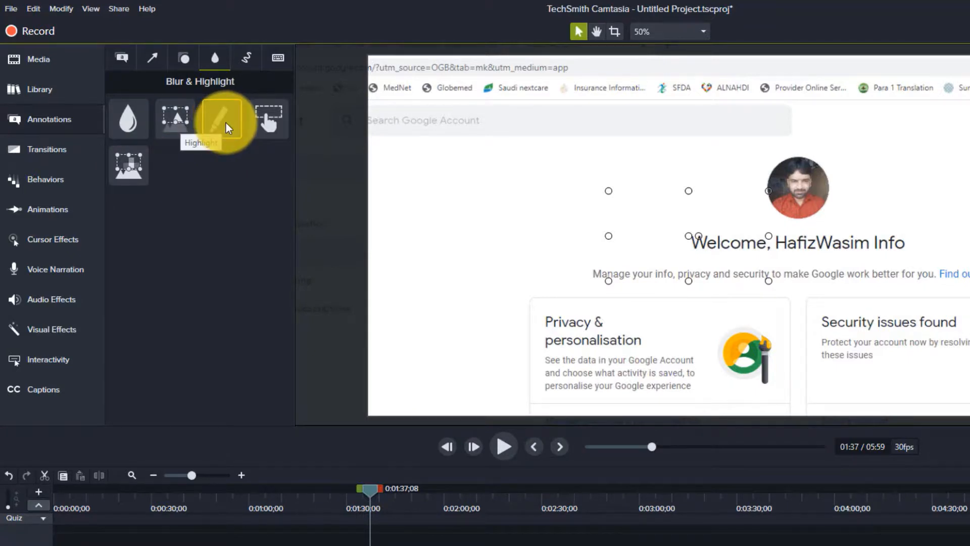
click(182, 58)
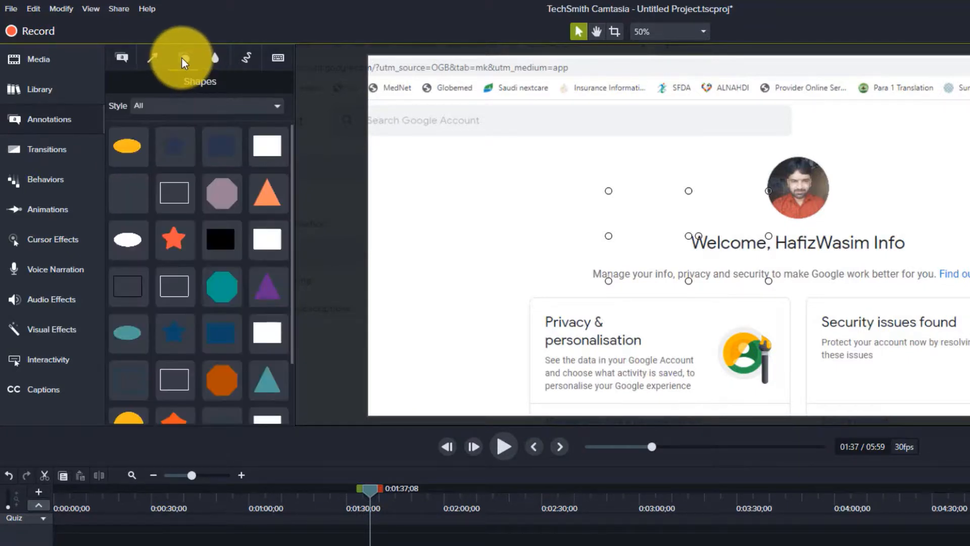
click(152, 57)
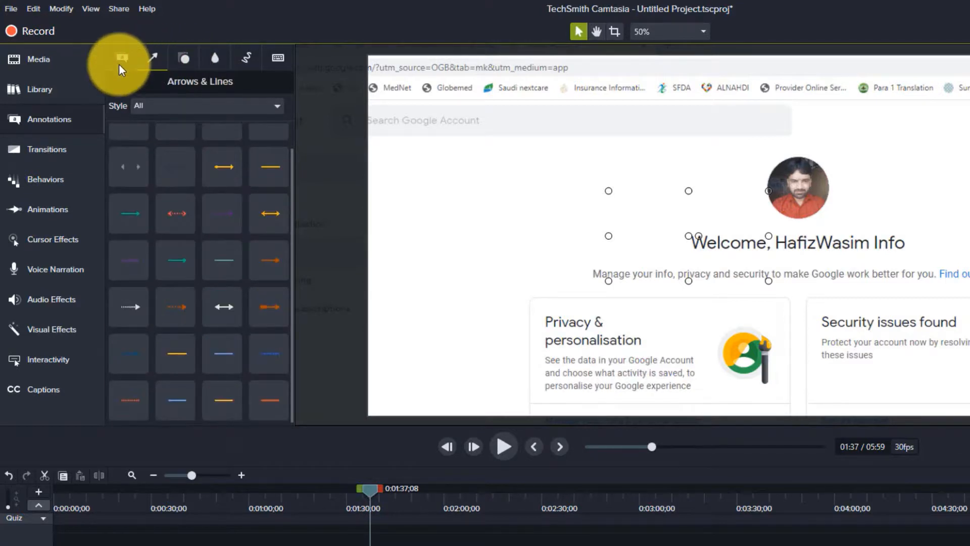
click(119, 64)
Browse the Library folders and the Transitions, Behaviors, Audio Effects and Visual Effects panels
click(45, 88)
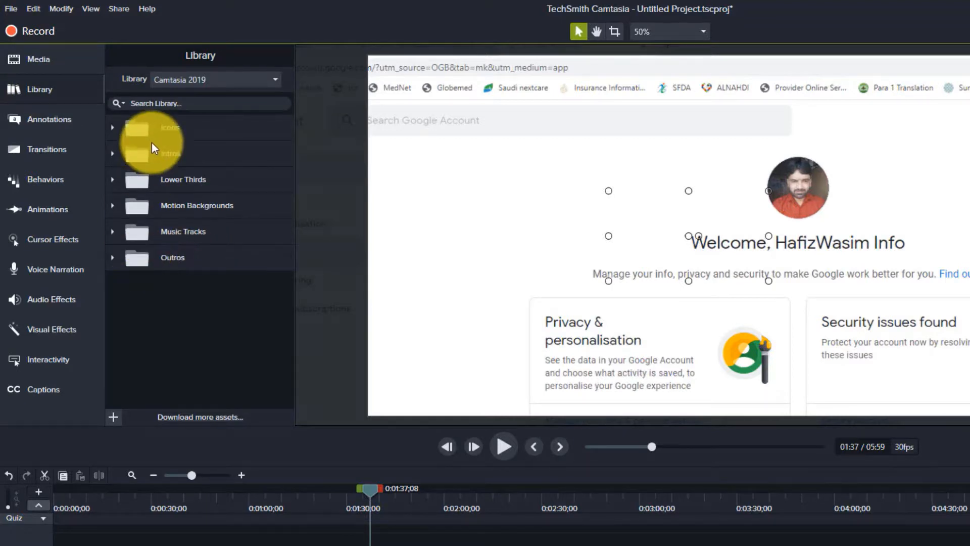
click(113, 128)
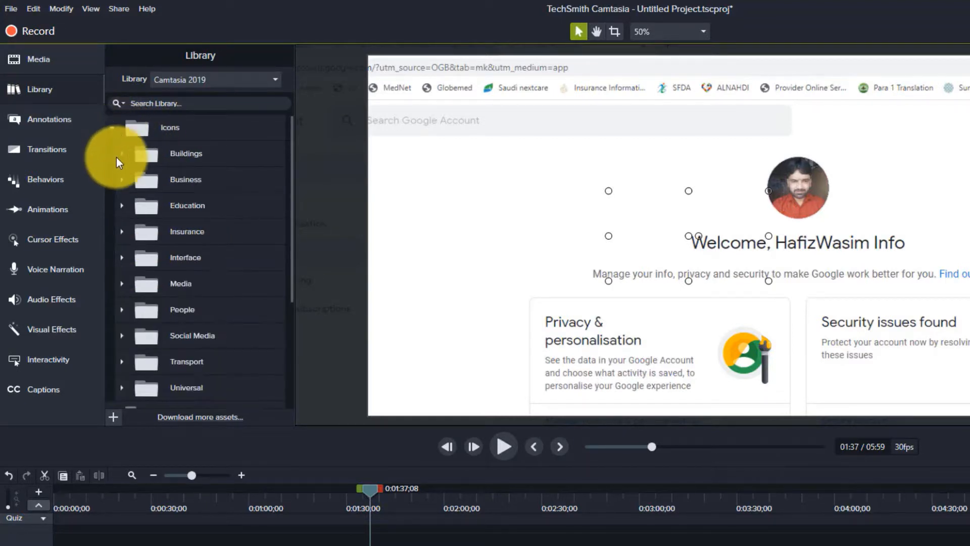
click(109, 132)
click(56, 148)
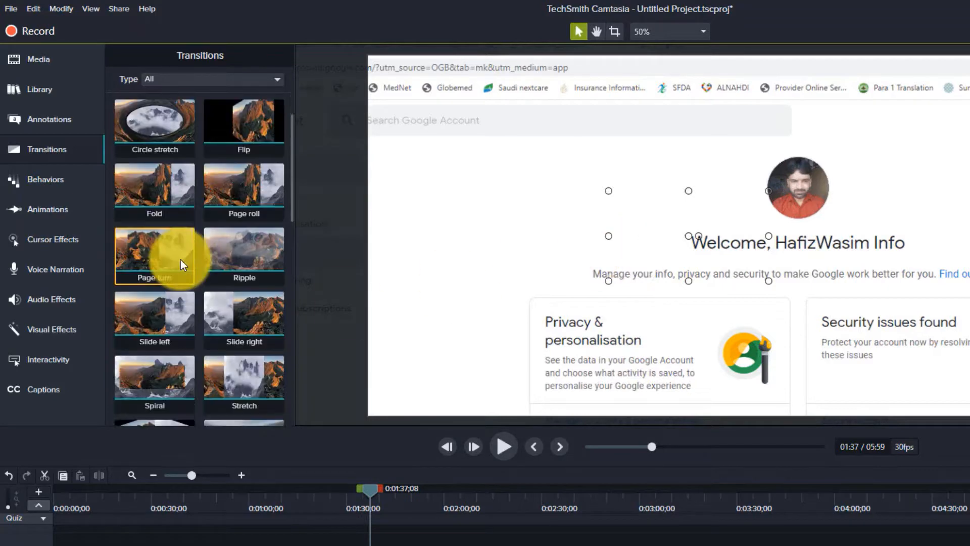
click(60, 183)
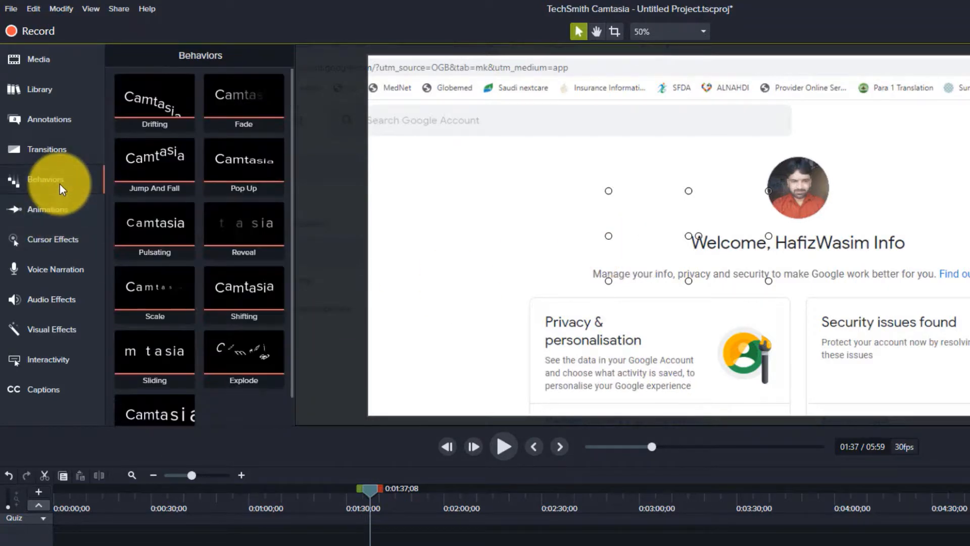
click(59, 158)
click(70, 125)
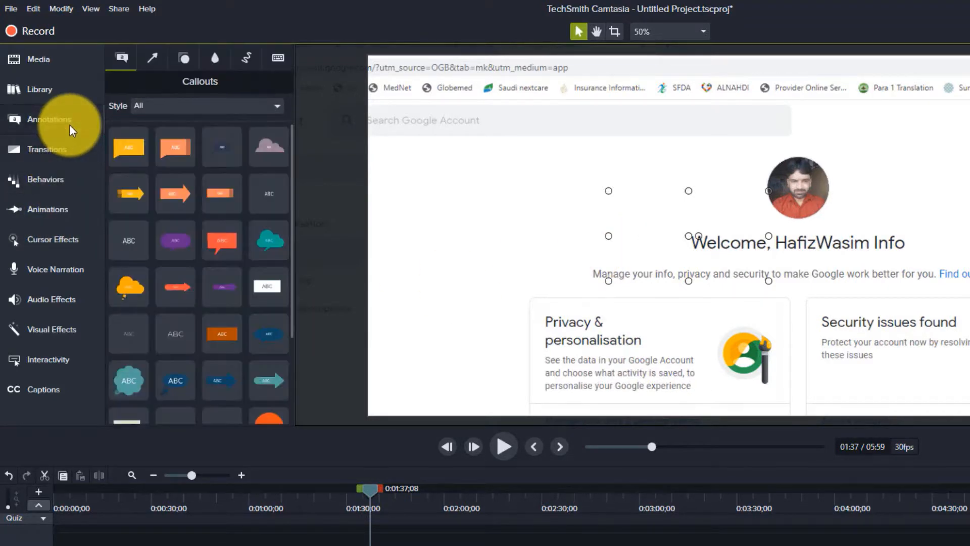
click(56, 84)
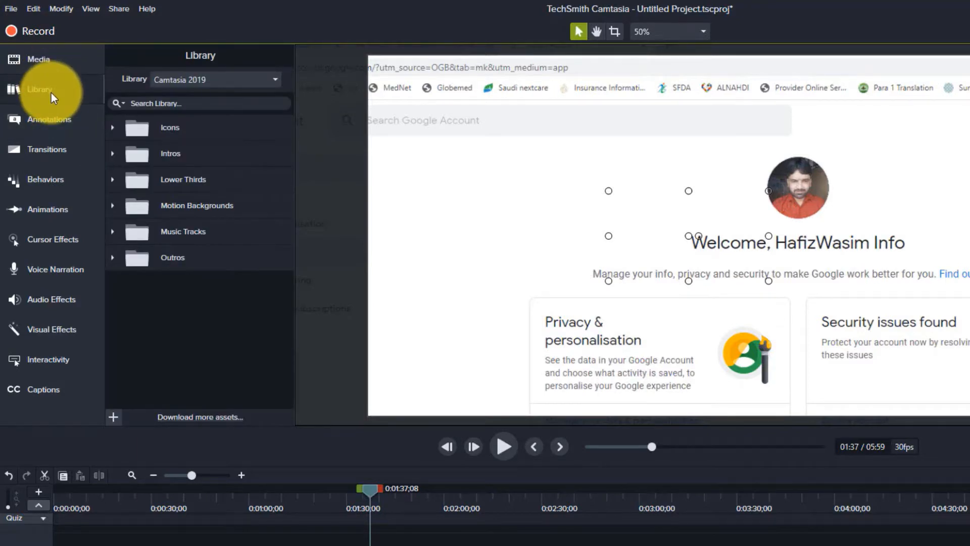
click(50, 96)
click(57, 104)
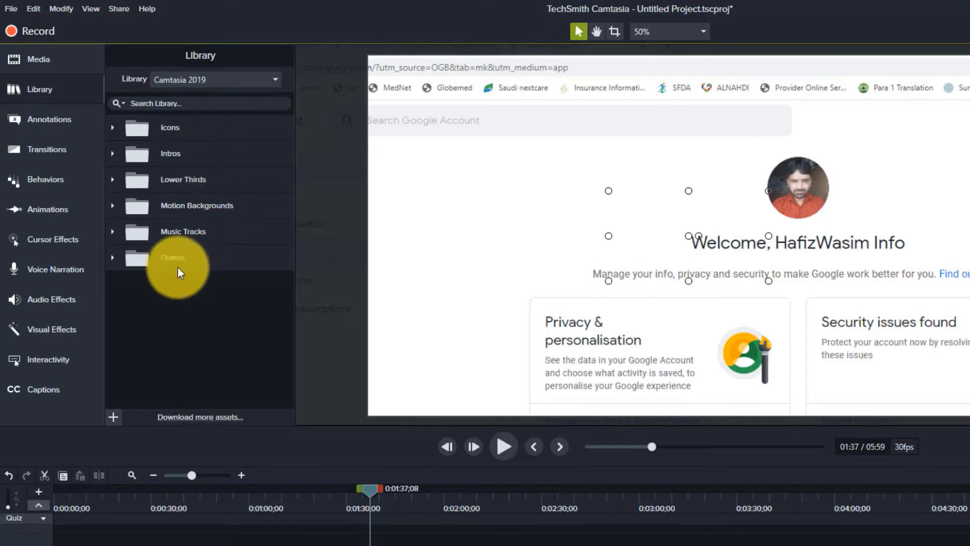
click(50, 306)
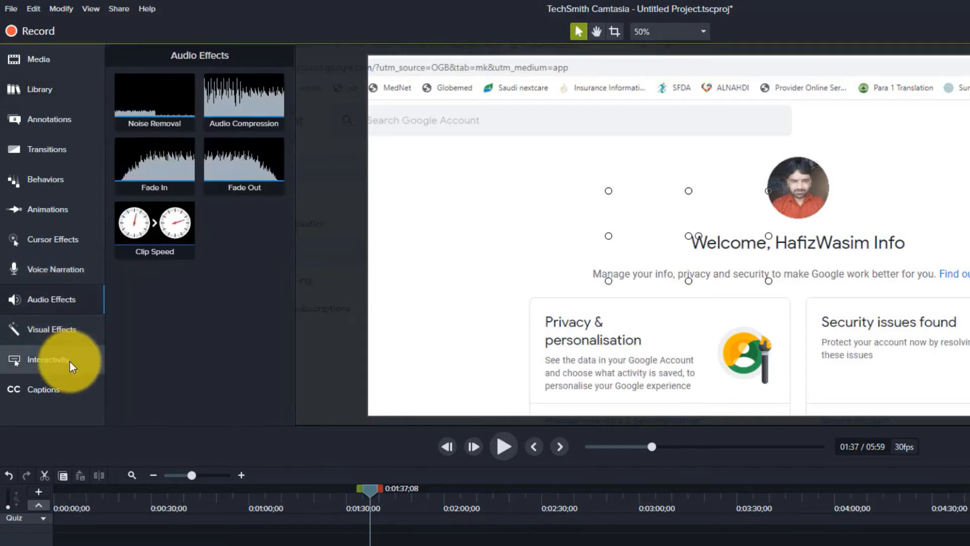
click(69, 362)
click(72, 332)
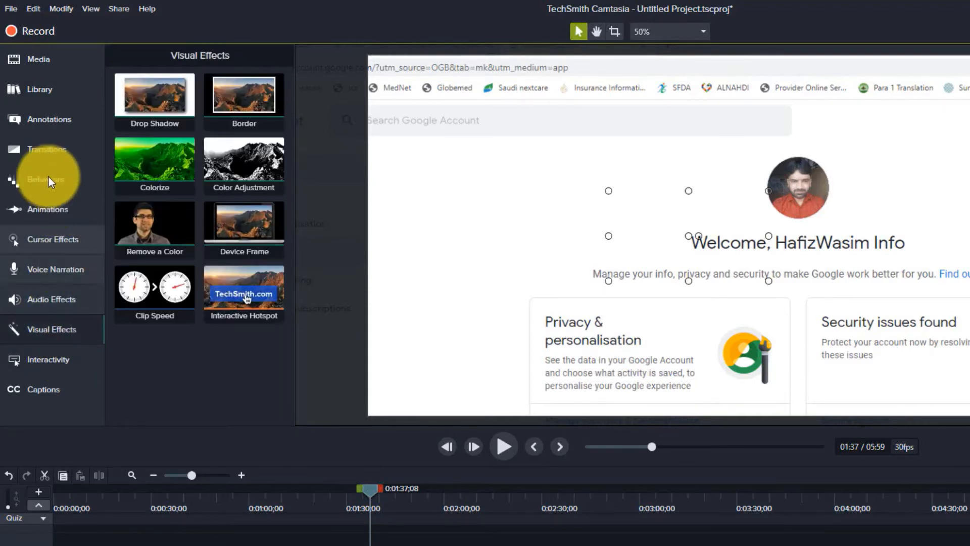
click(56, 144)
click(44, 118)
click(44, 90)
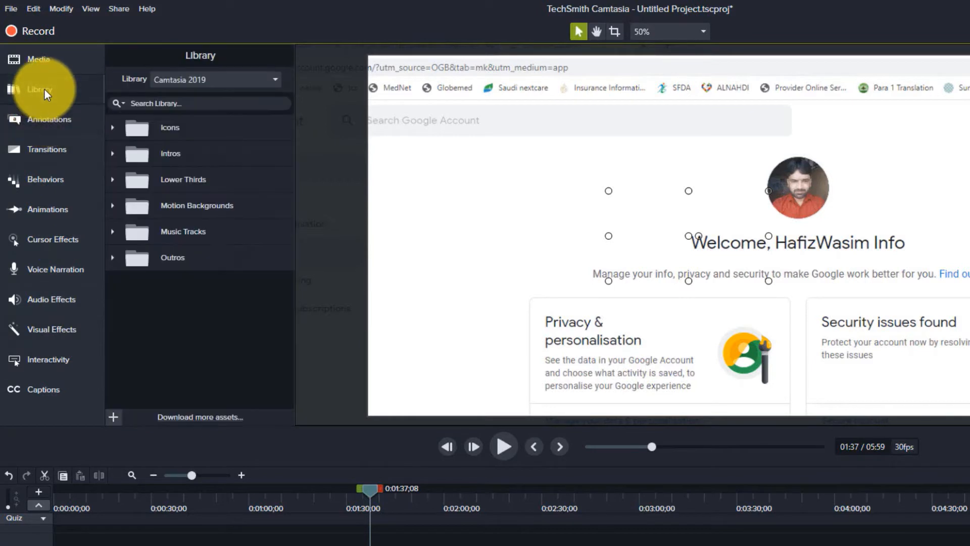
click(48, 117)
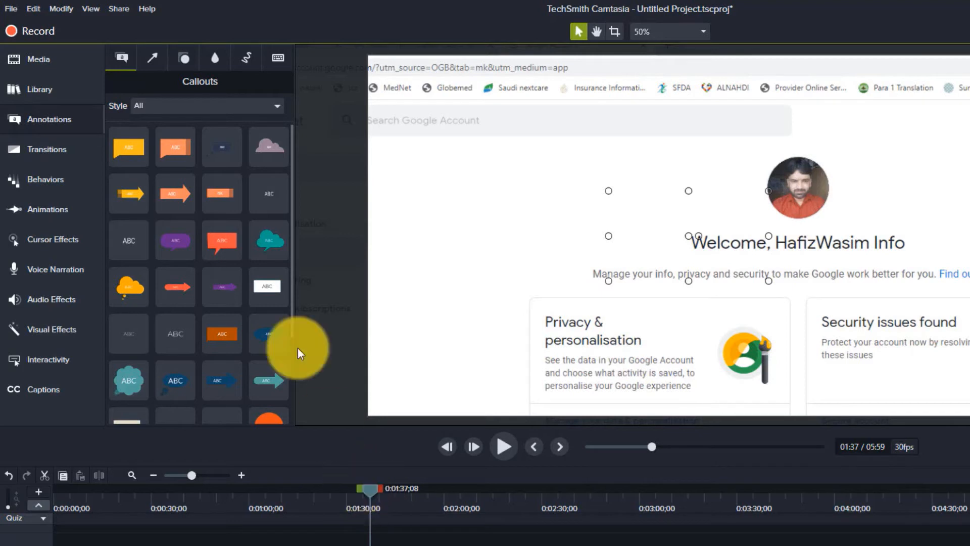
Set a Zoom-n-Pan at the playhead to 100% zoom and reposition the recording to fill the canvas
click(58, 213)
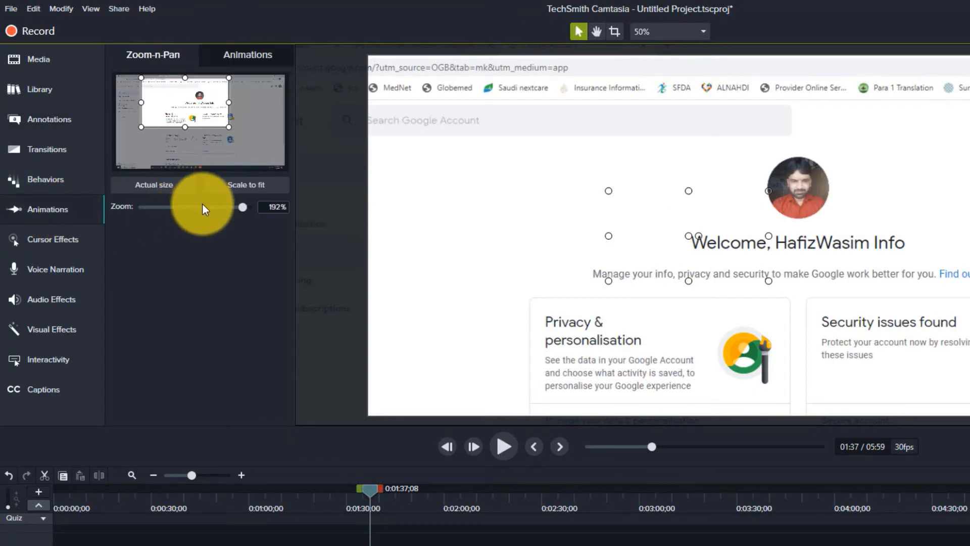
drag(202, 204, 193, 206)
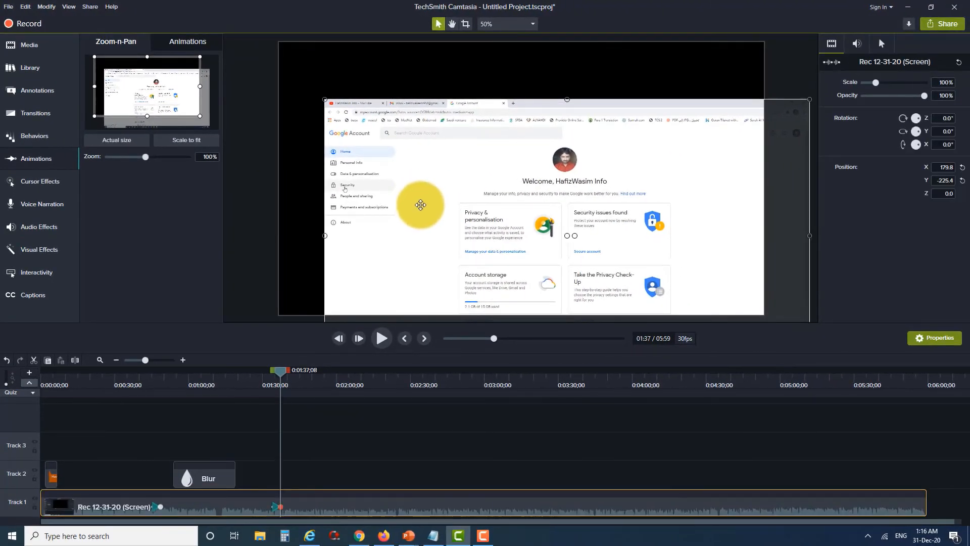
drag(420, 204, 379, 152)
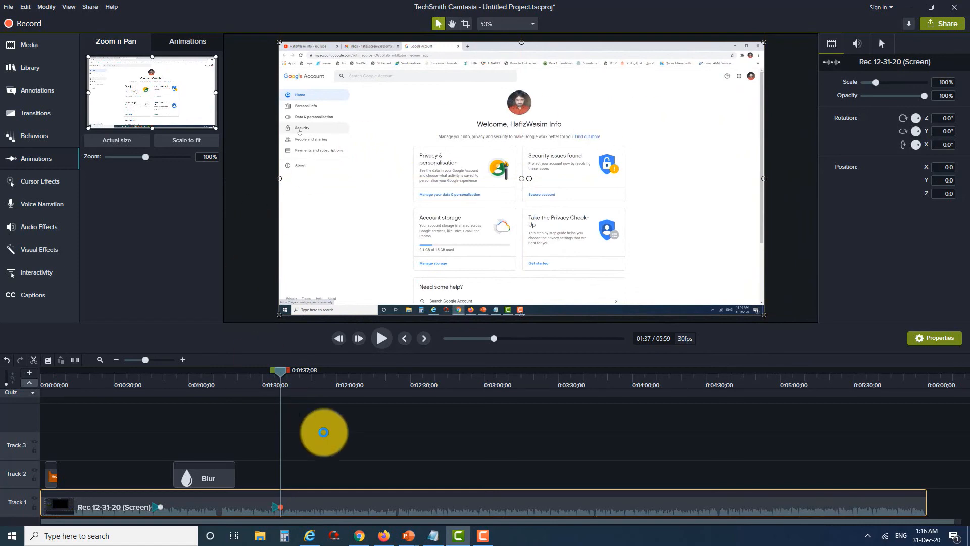